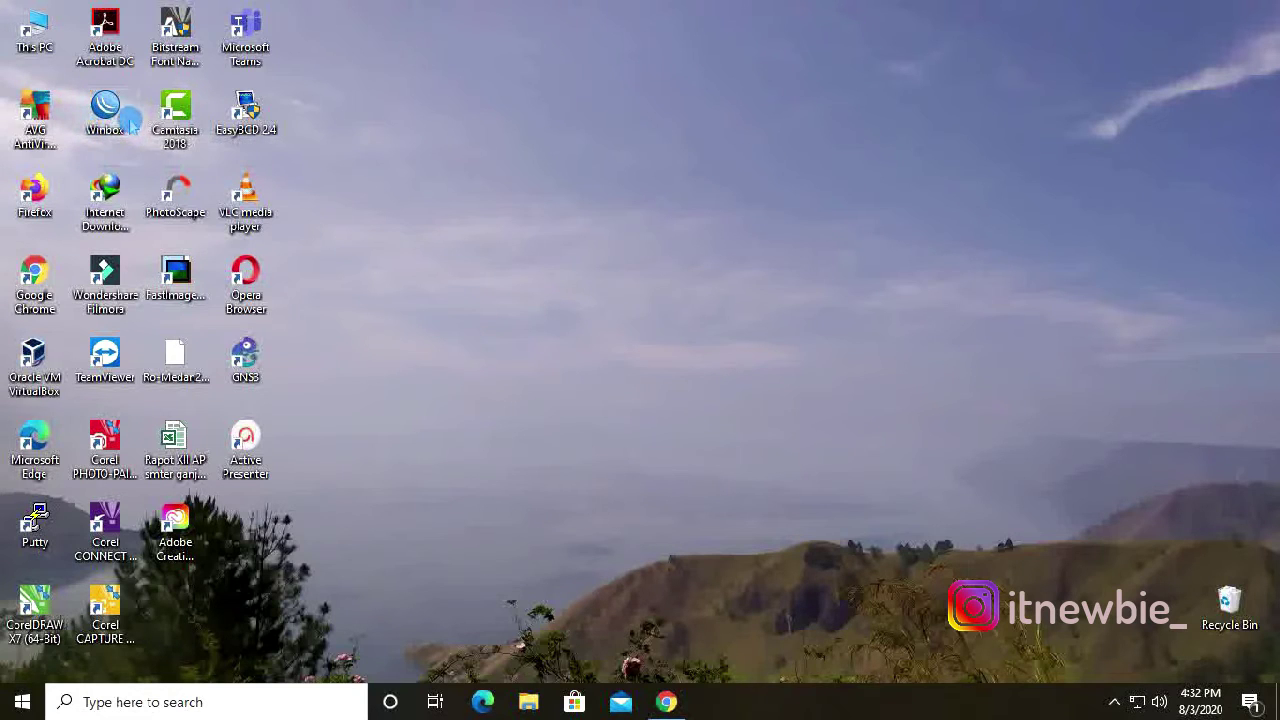
Restore the Chrome window showing the vpnmentor DD-WRT article from the taskbar.
{"action": "left_click", "coordinate": [672, 703]}
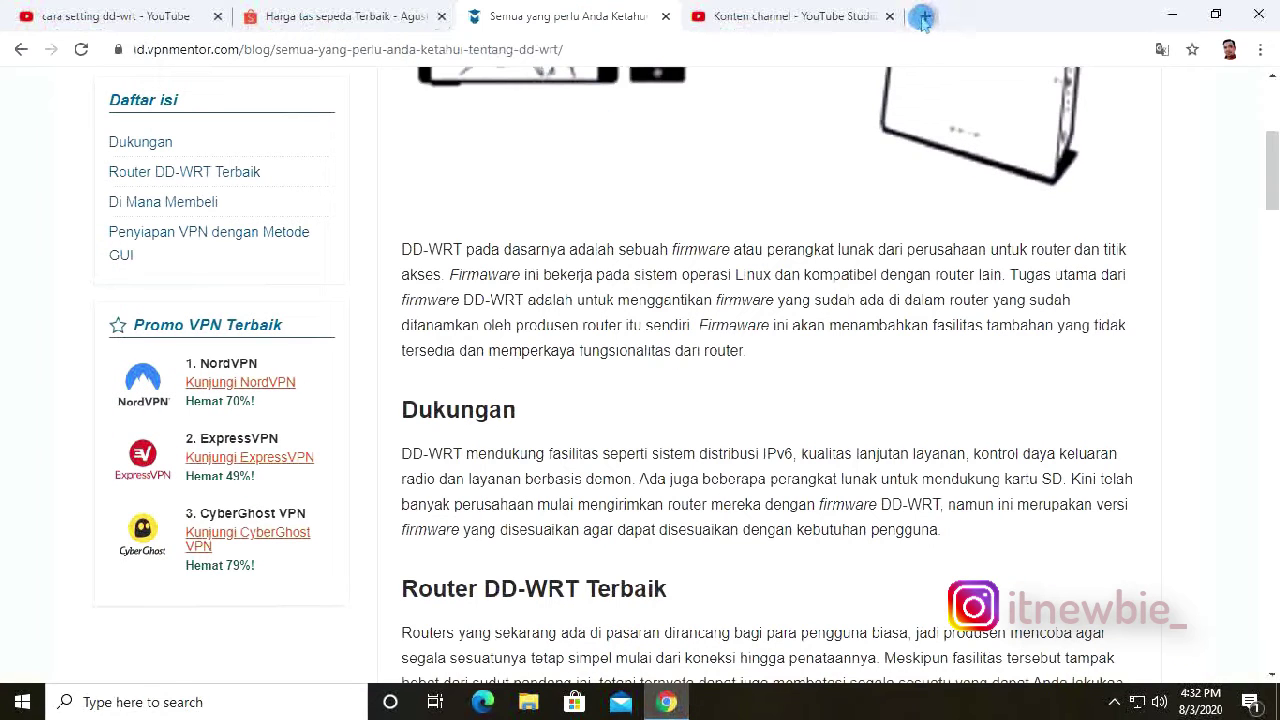
Load mikrotik.com in a new tab and close the three unrelated tabs.
{"action": "left_click", "coordinate": [922, 17]}
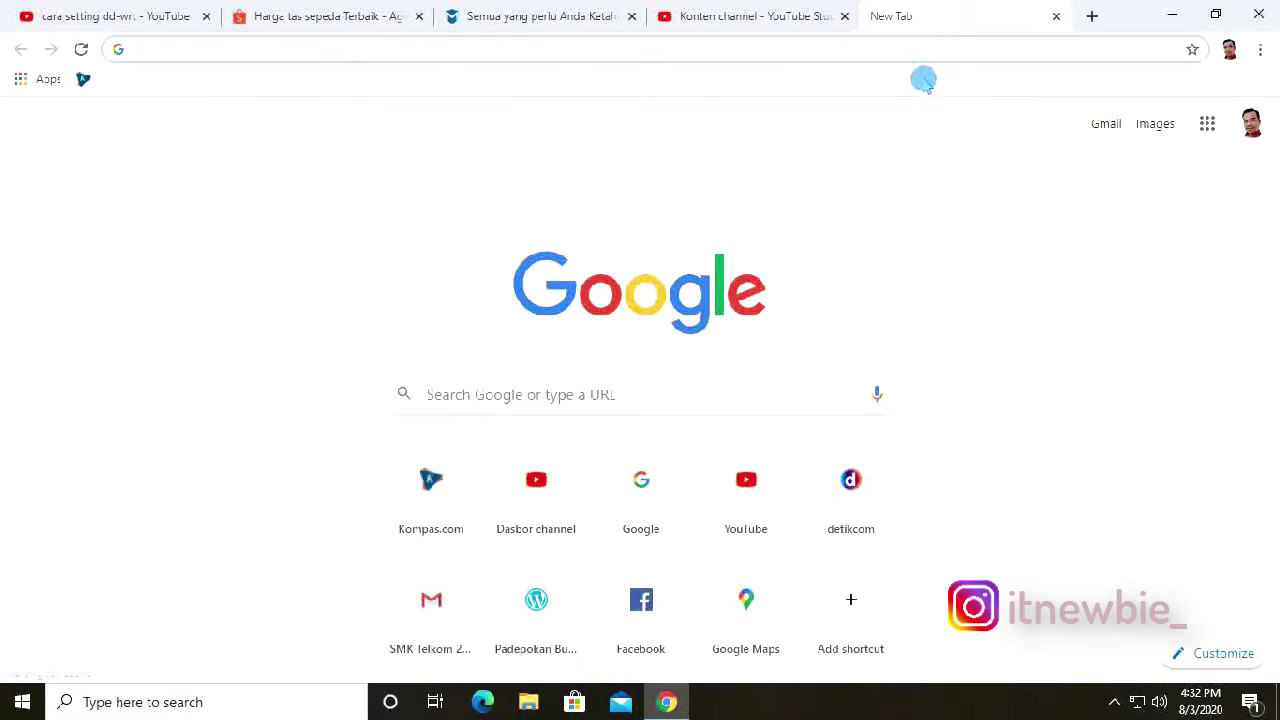
{"action": "type", "text": "mikrotik.com"}
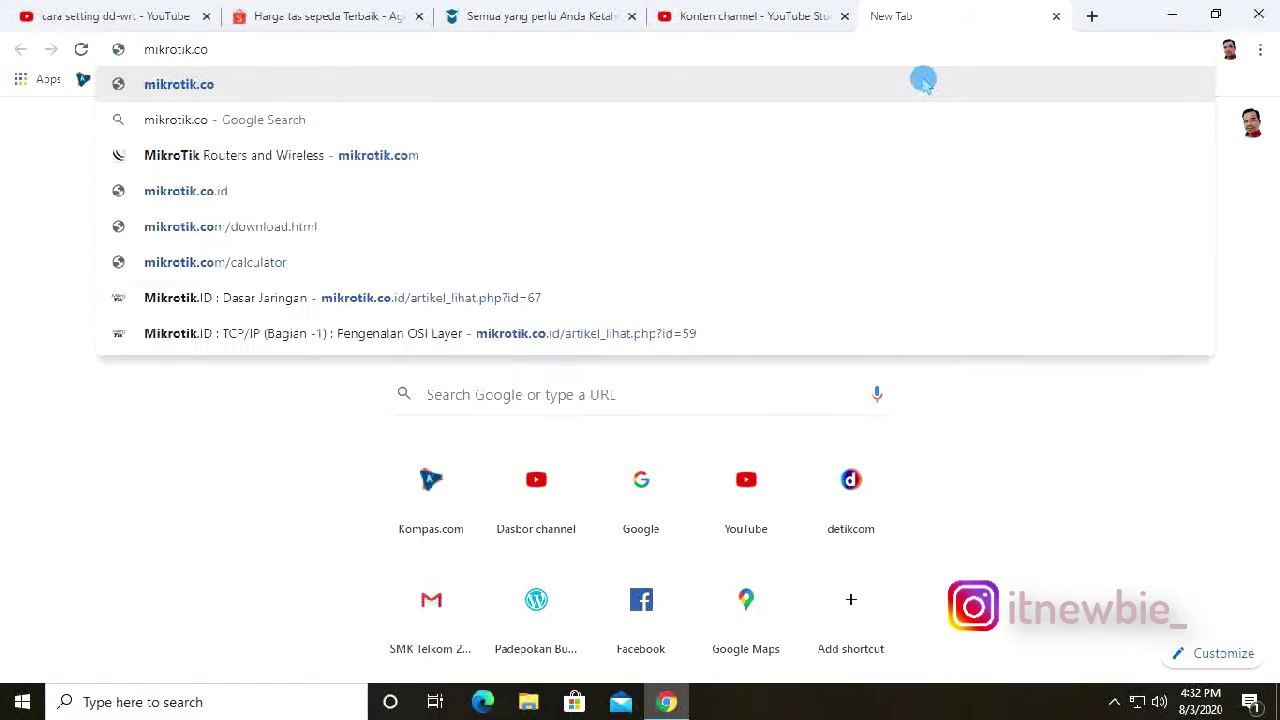
{"action": "key", "text": "Return"}
{"action": "left_click", "coordinate": [844, 16]}
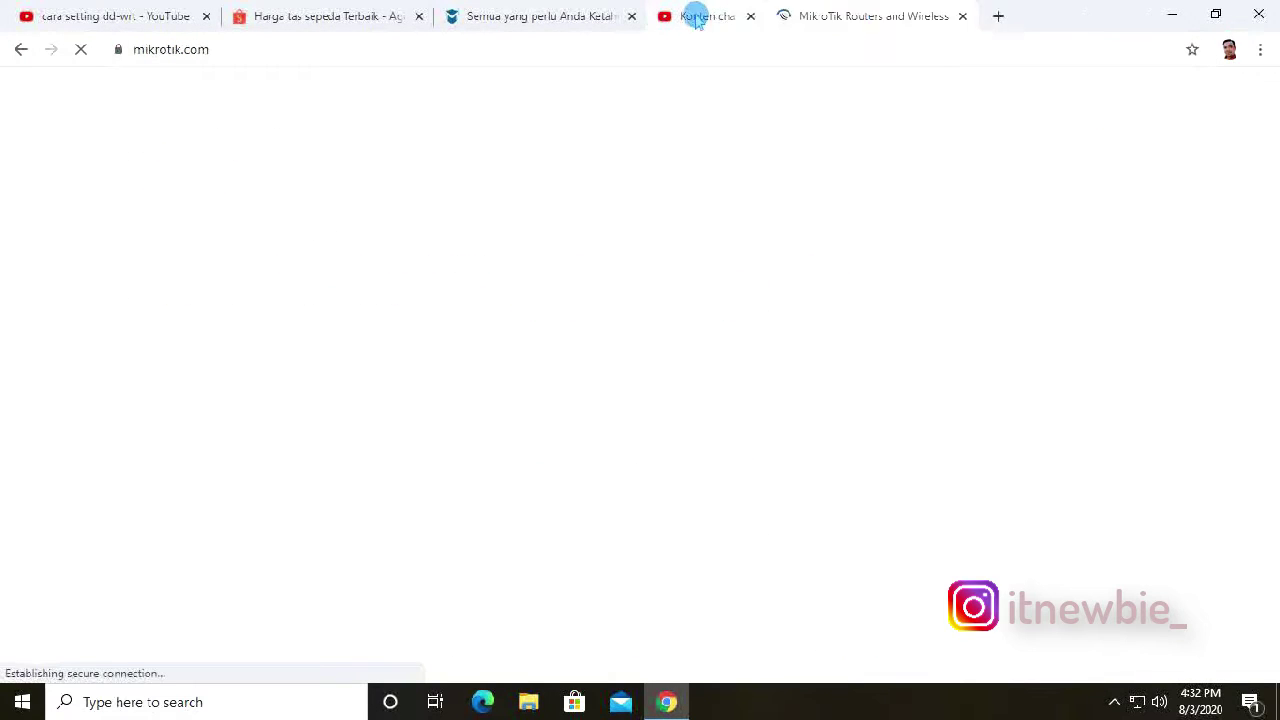
{"action": "left_click", "coordinate": [631, 16]}
{"action": "left_click", "coordinate": [419, 16]}
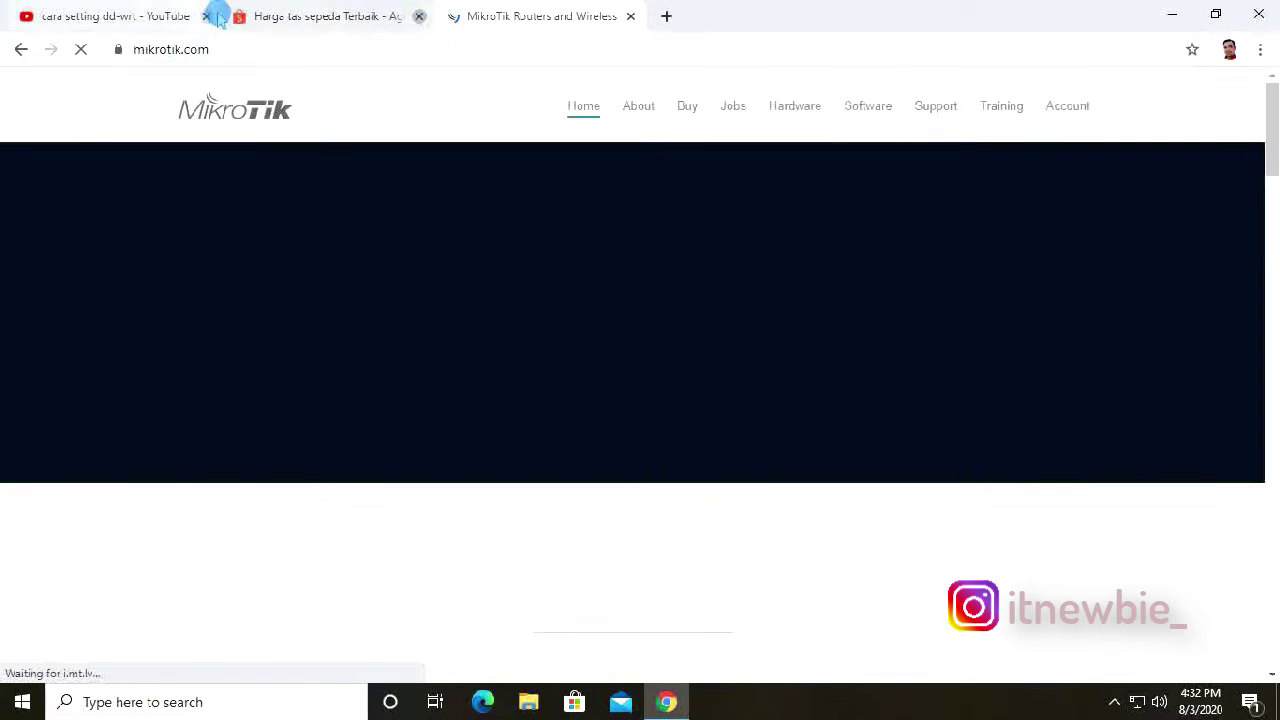
View the WinBox 3.24 builds on the Software downloads page, then minimize Chrome.
{"action": "left_click", "coordinate": [866, 112]}
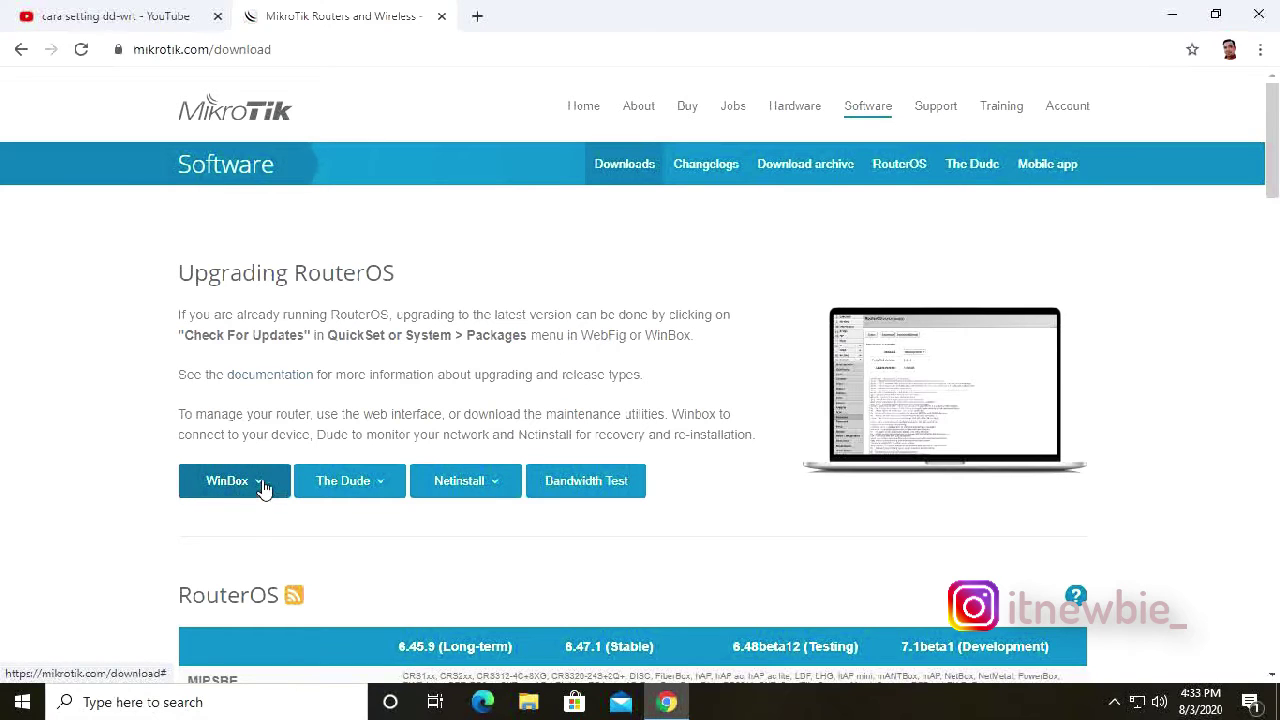
{"action": "left_click", "coordinate": [263, 487]}
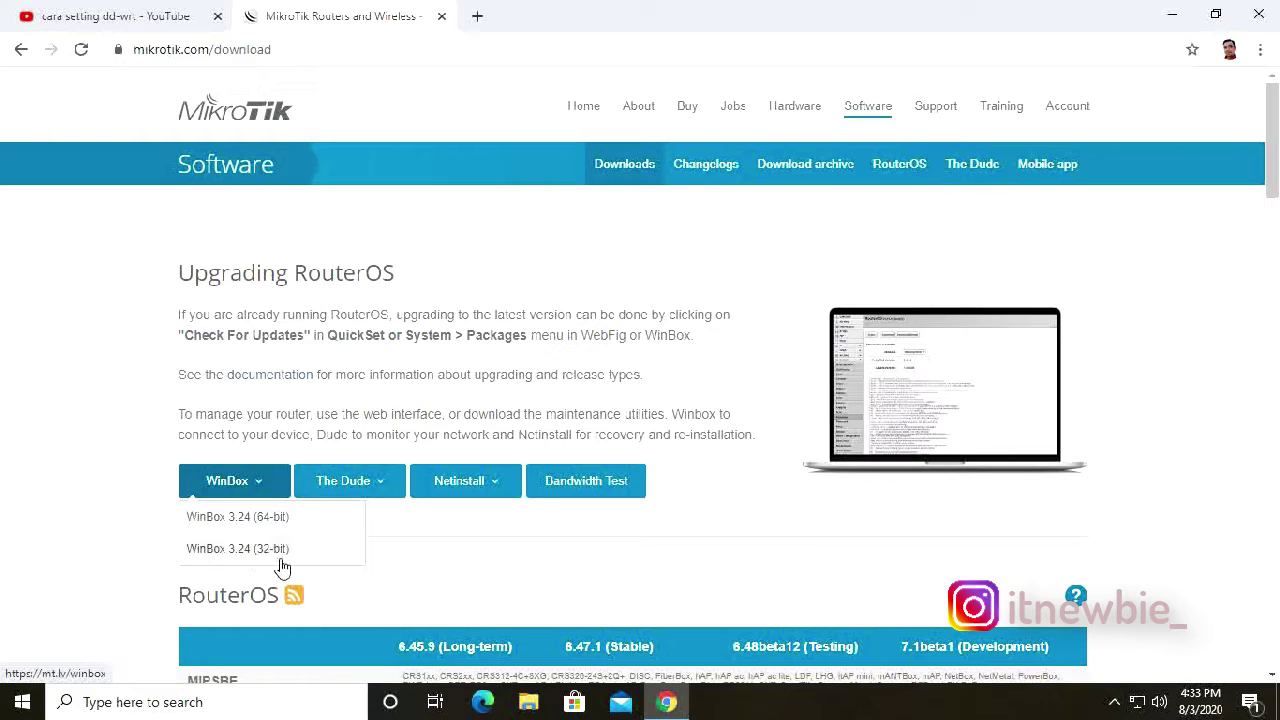
{"action": "left_click", "coordinate": [471, 549]}
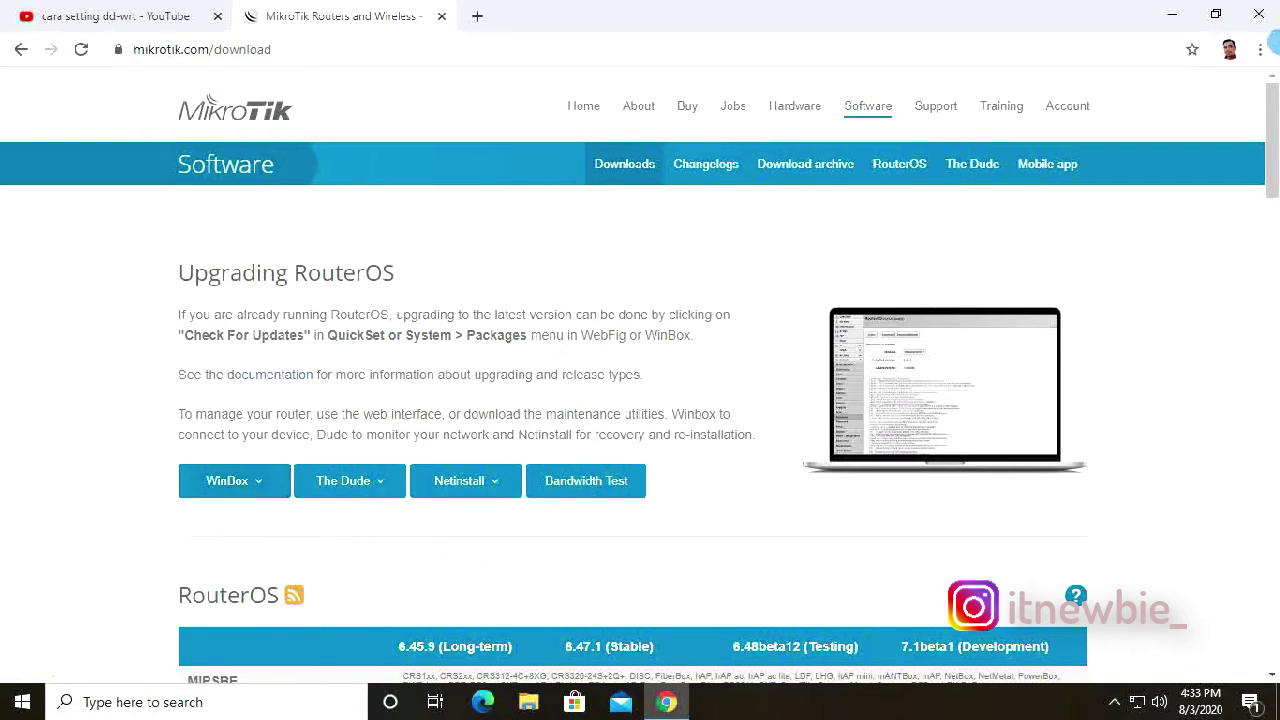
{"action": "left_click", "coordinate": [1172, 16]}
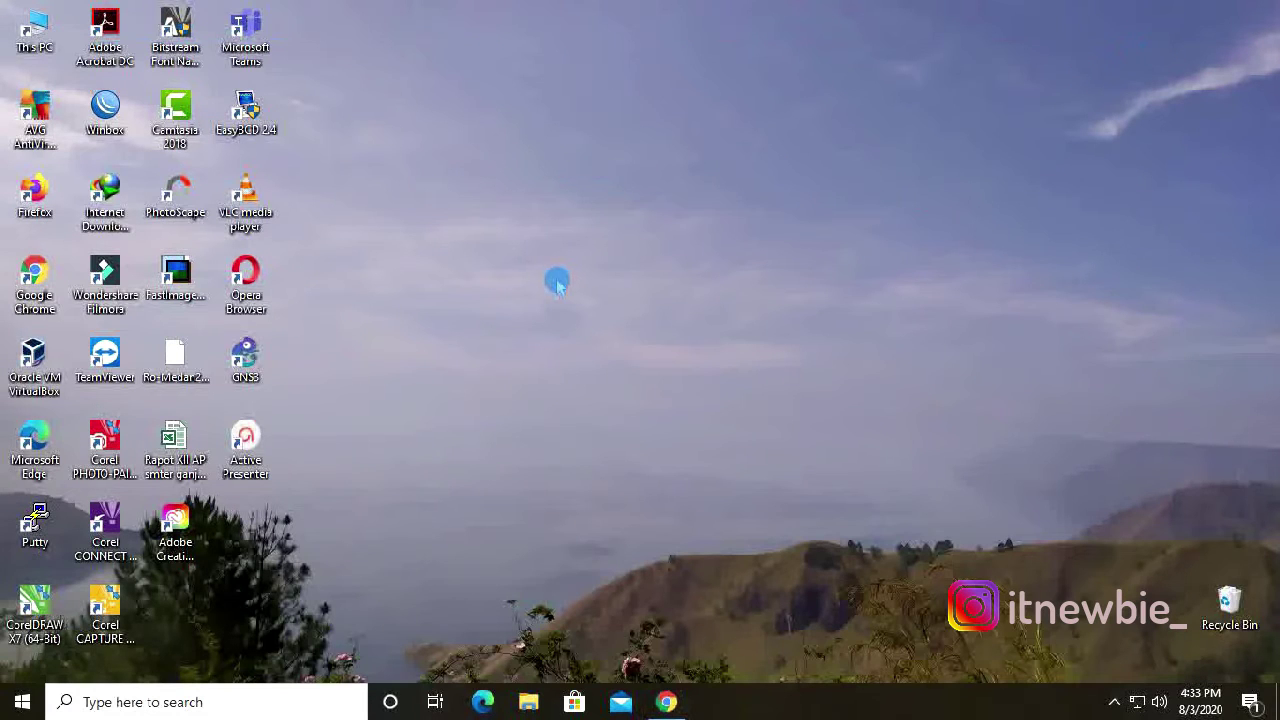
Launch WinBox and connect to the Ro-Main-GW router with its MAC address and password.
{"action": "double_click", "coordinate": [115, 122]}
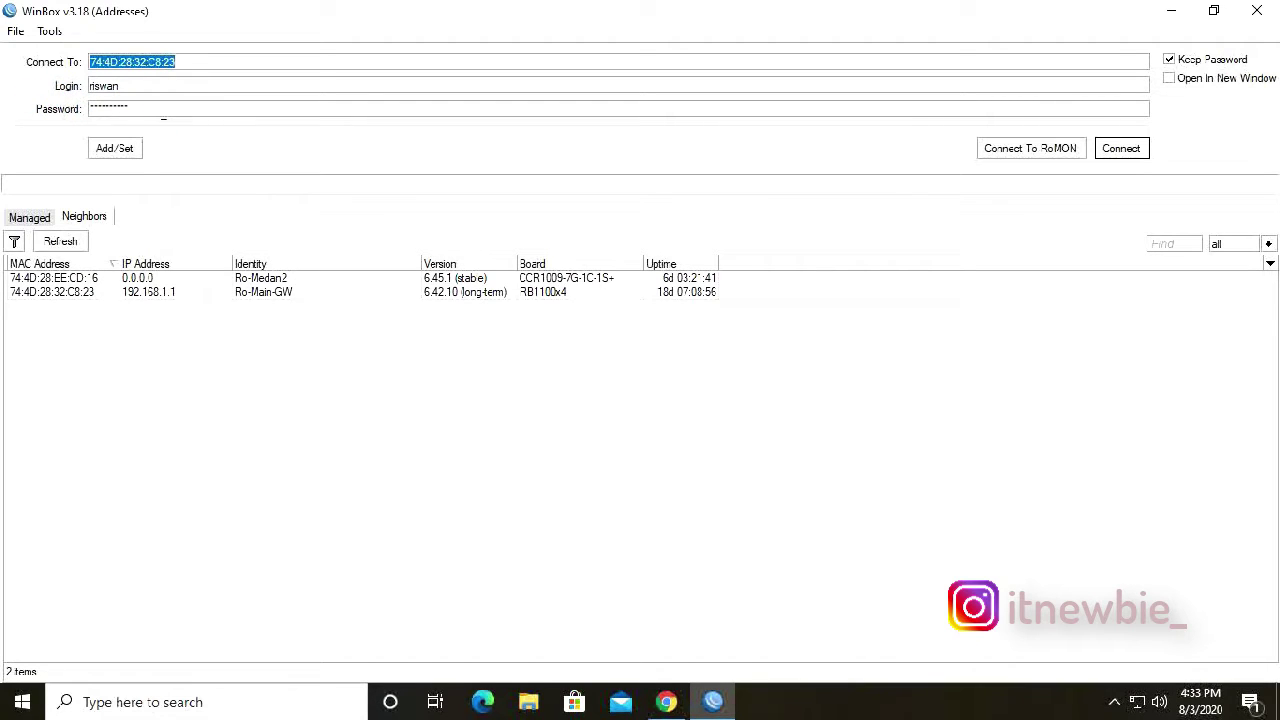
{"action": "key", "text": "Tab"}
{"action": "key", "text": "Tab"}
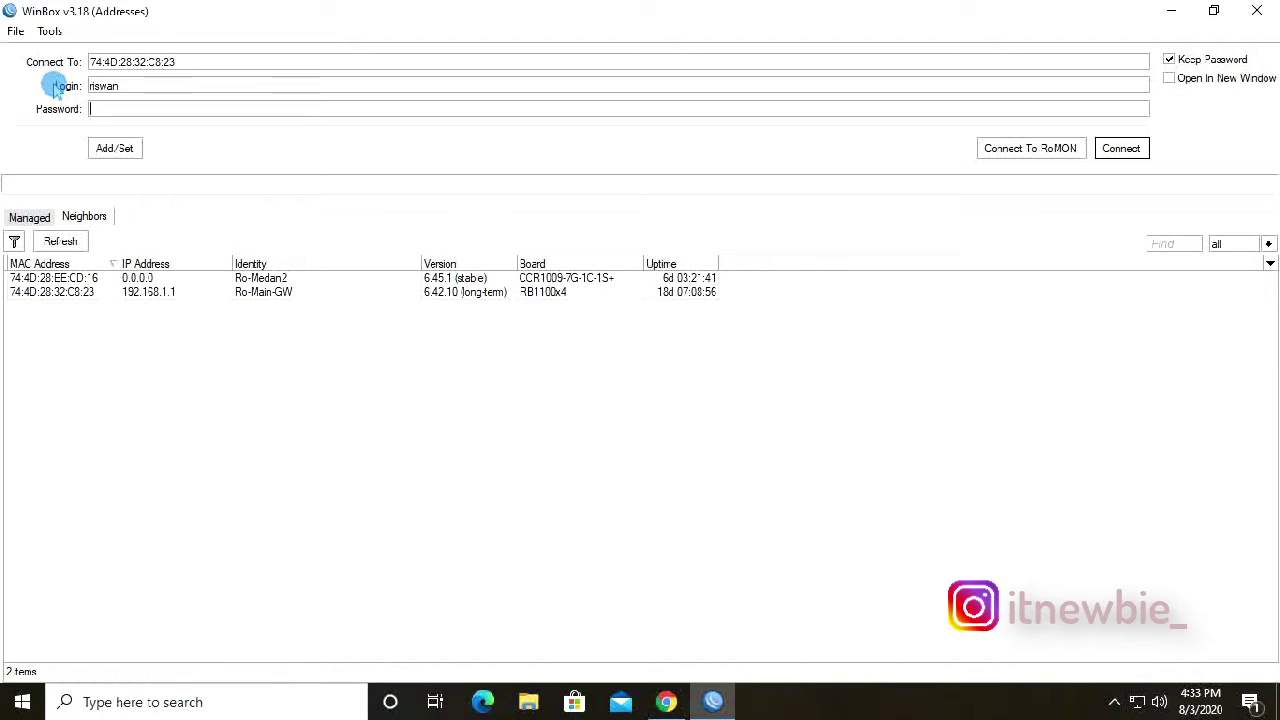
{"action": "type", "text": "*"}
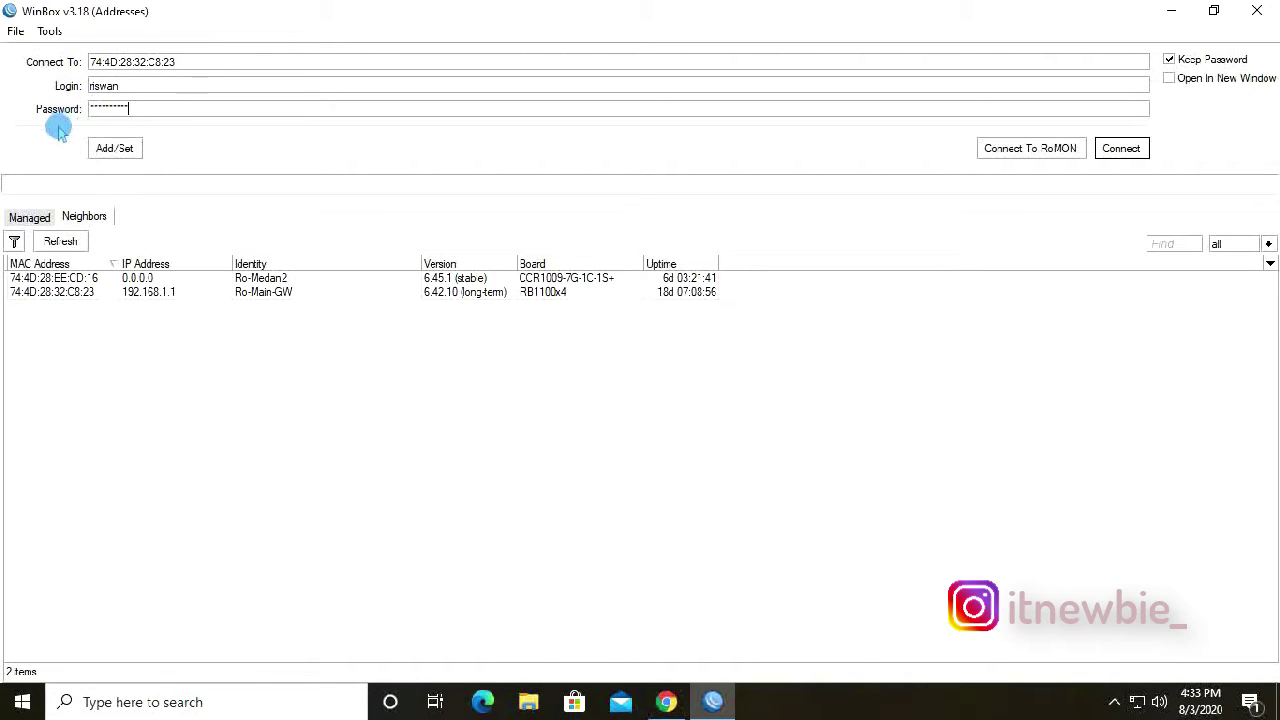
{"action": "left_click", "coordinate": [1120, 150]}
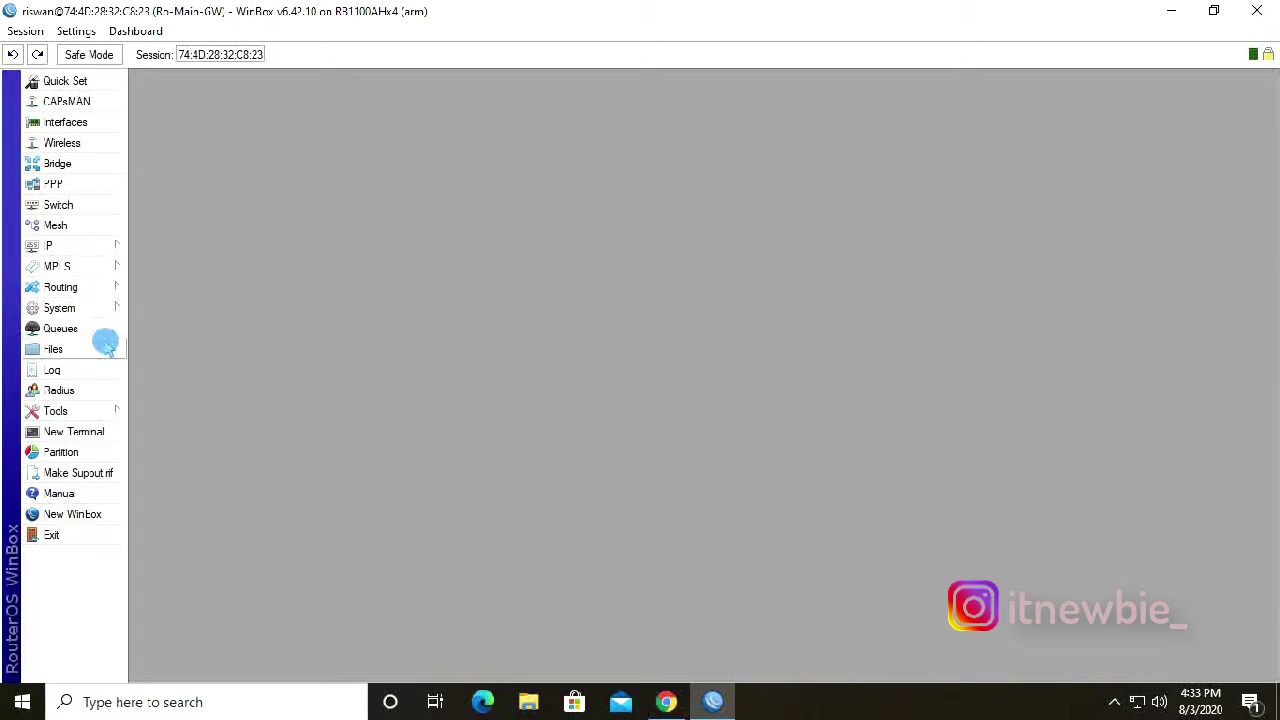
Open System > Users, reposition the User List window and widen its Name column.
{"action": "left_click", "coordinate": [62, 311]}
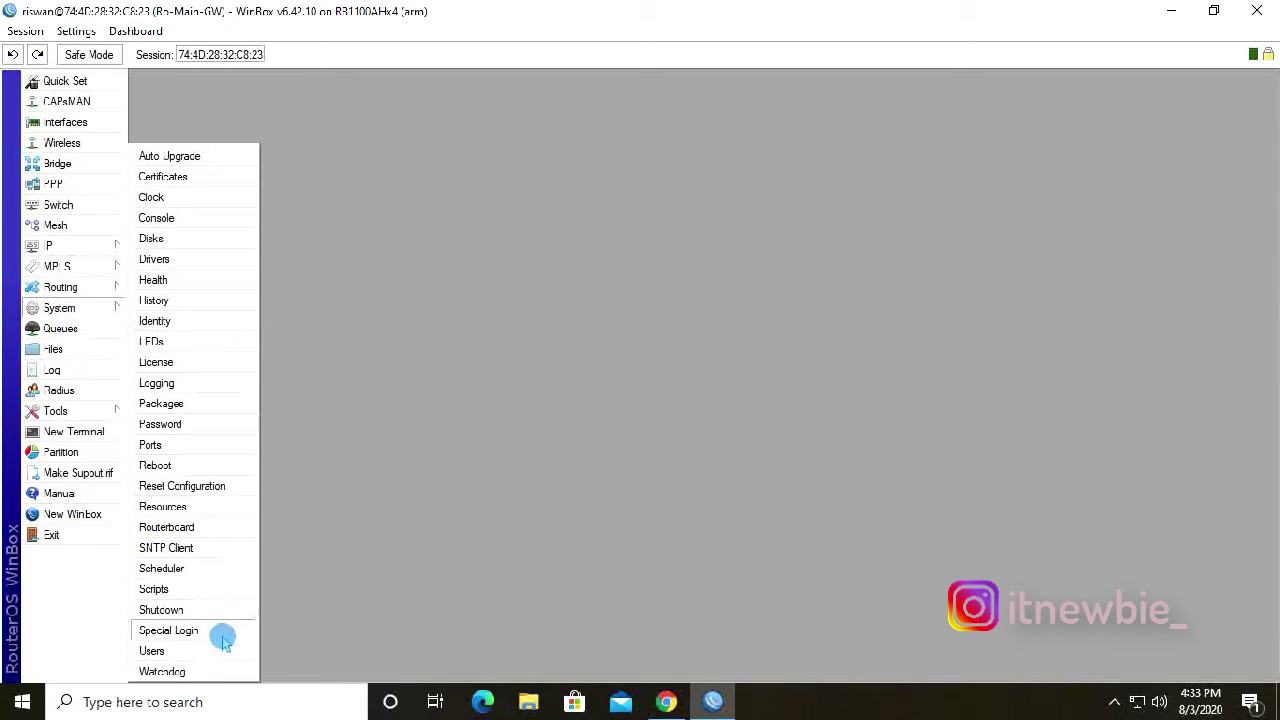
{"action": "left_click", "coordinate": [152, 651]}
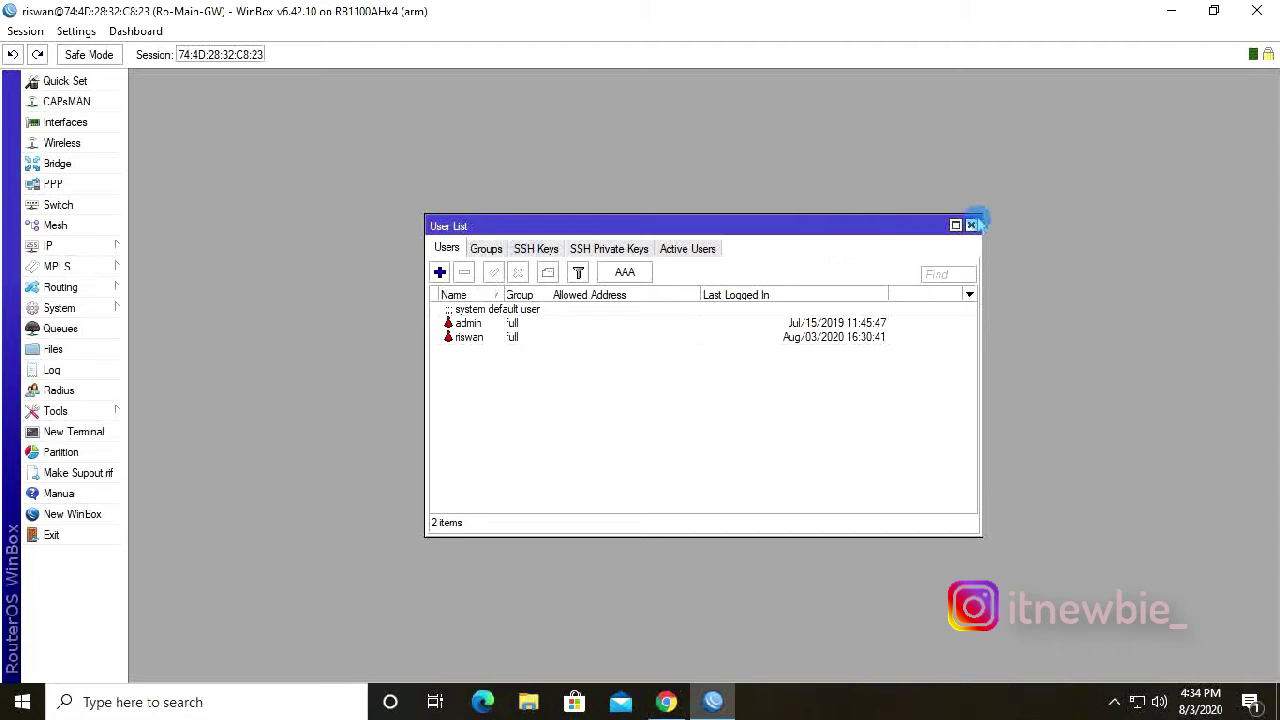
{"action": "left_click", "coordinate": [971, 226]}
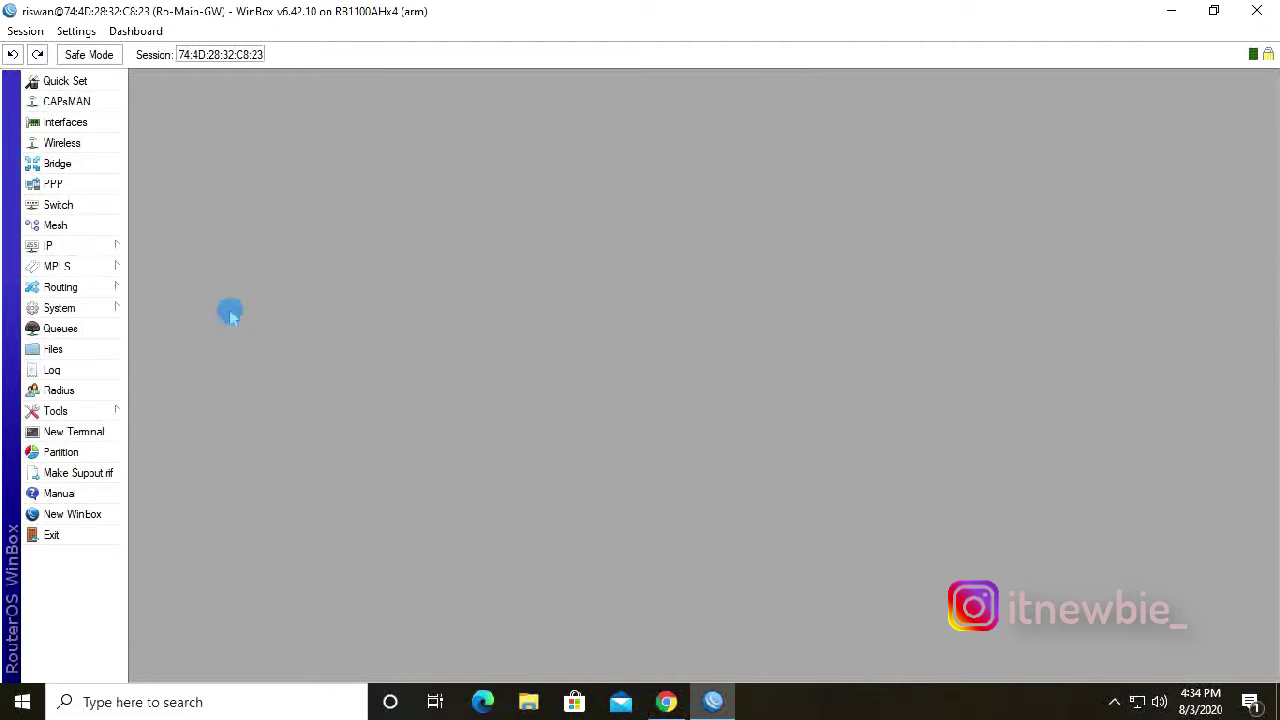
{"action": "left_click", "coordinate": [86, 311]}
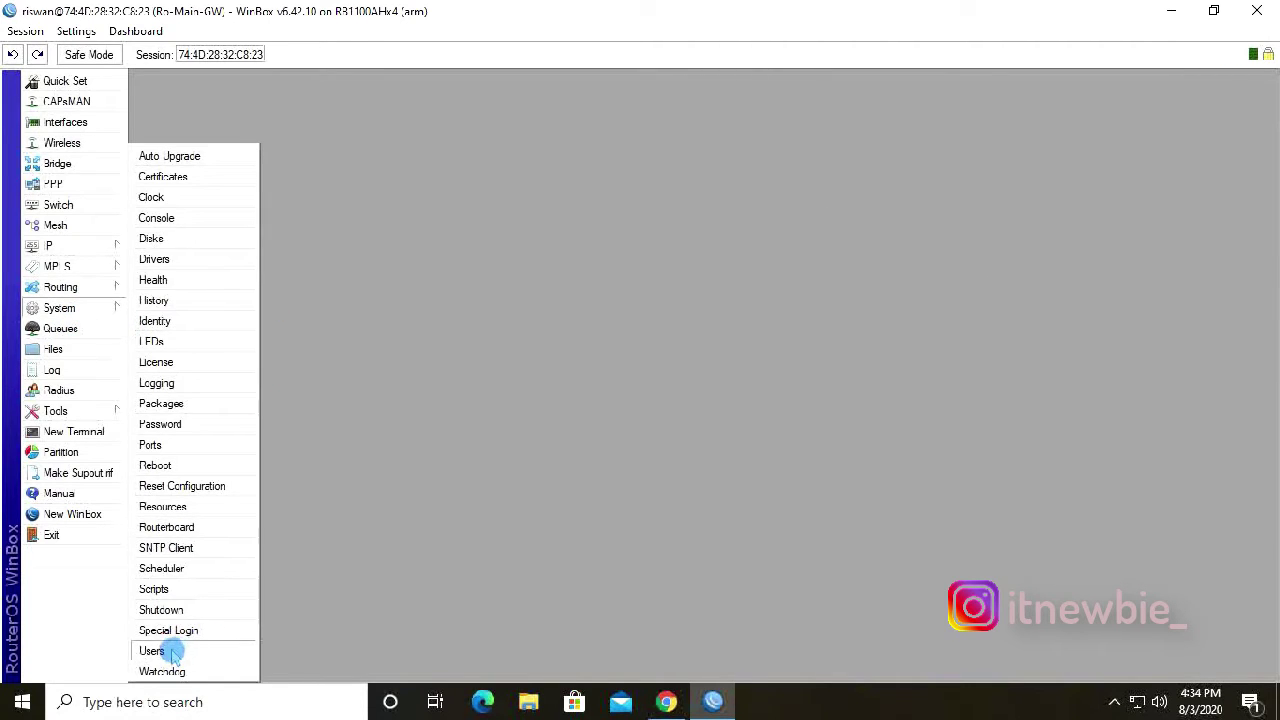
{"action": "left_click", "coordinate": [168, 651]}
{"action": "left_click_drag", "start_coordinate": [582, 229], "coordinate": [437, 186]}
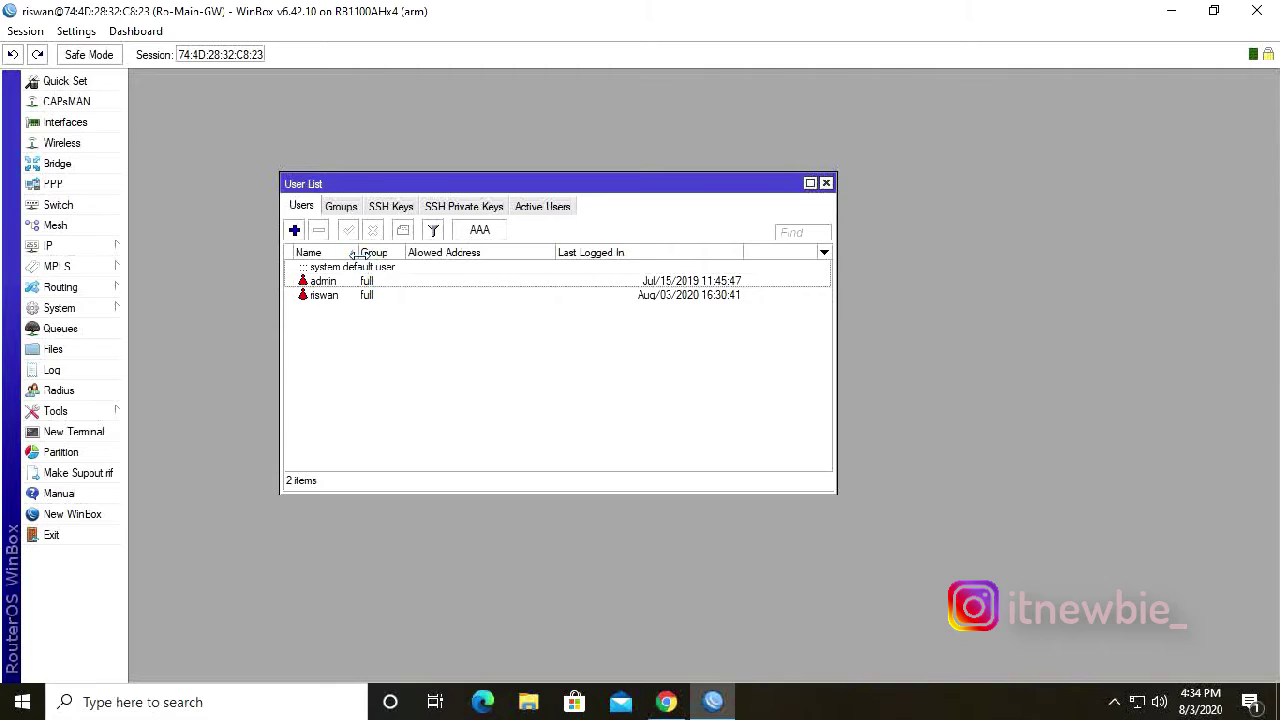
{"action": "left_click_drag", "start_coordinate": [360, 253], "coordinate": [371, 253]}
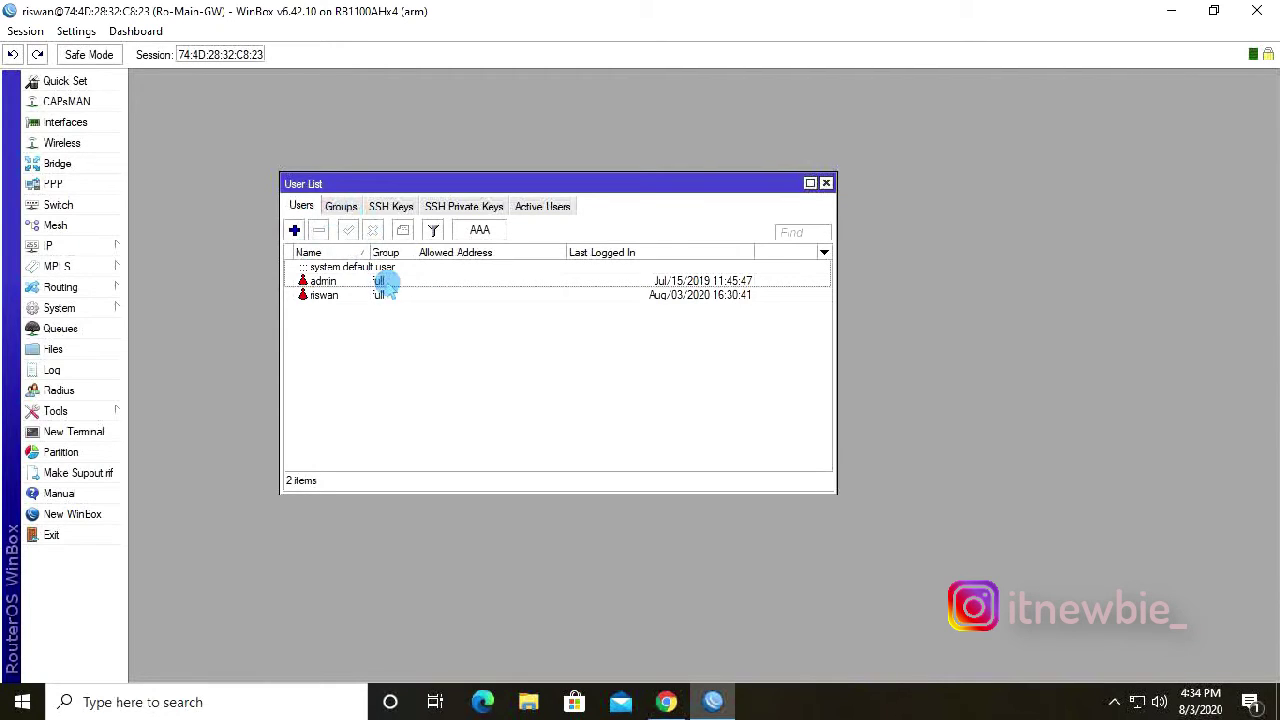
Delete the group1 group from the Groups tab.
{"action": "left_click", "coordinate": [340, 207]}
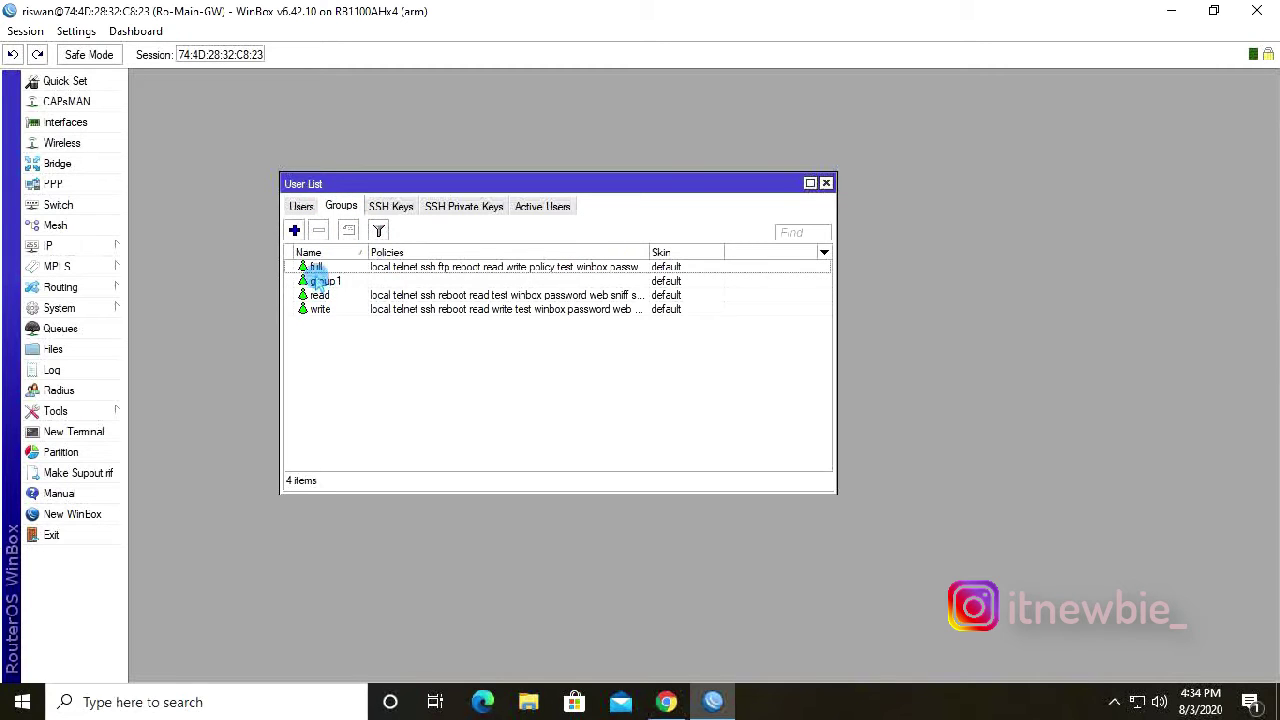
{"action": "left_click", "coordinate": [350, 287]}
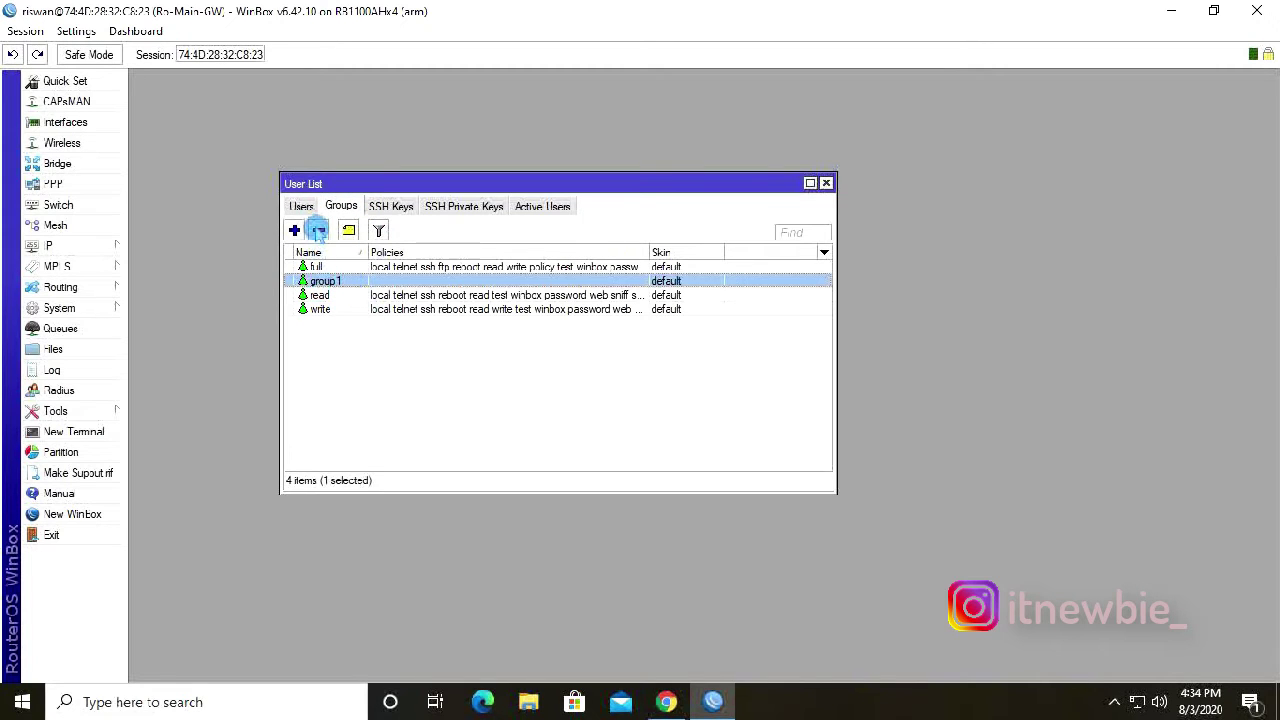
{"action": "left_click", "coordinate": [318, 231]}
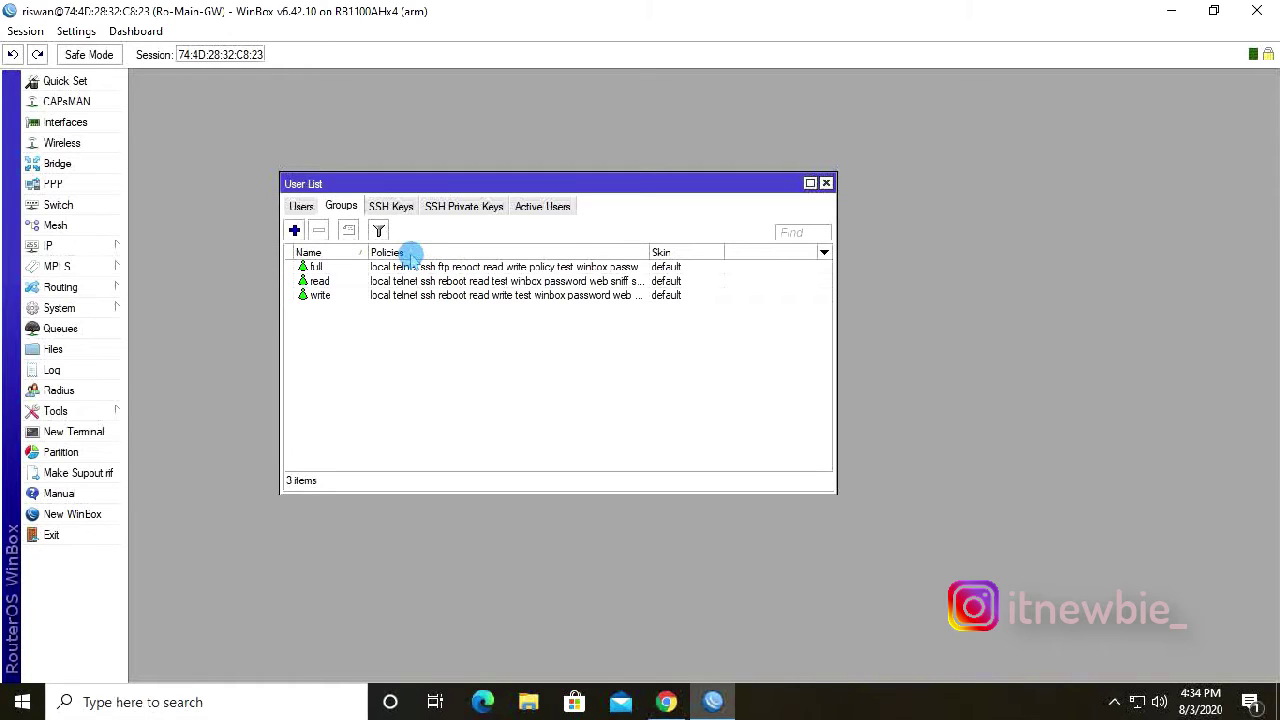
Back on the Groups list, open the full group's policy settings.
{"action": "left_click", "coordinate": [301, 207]}
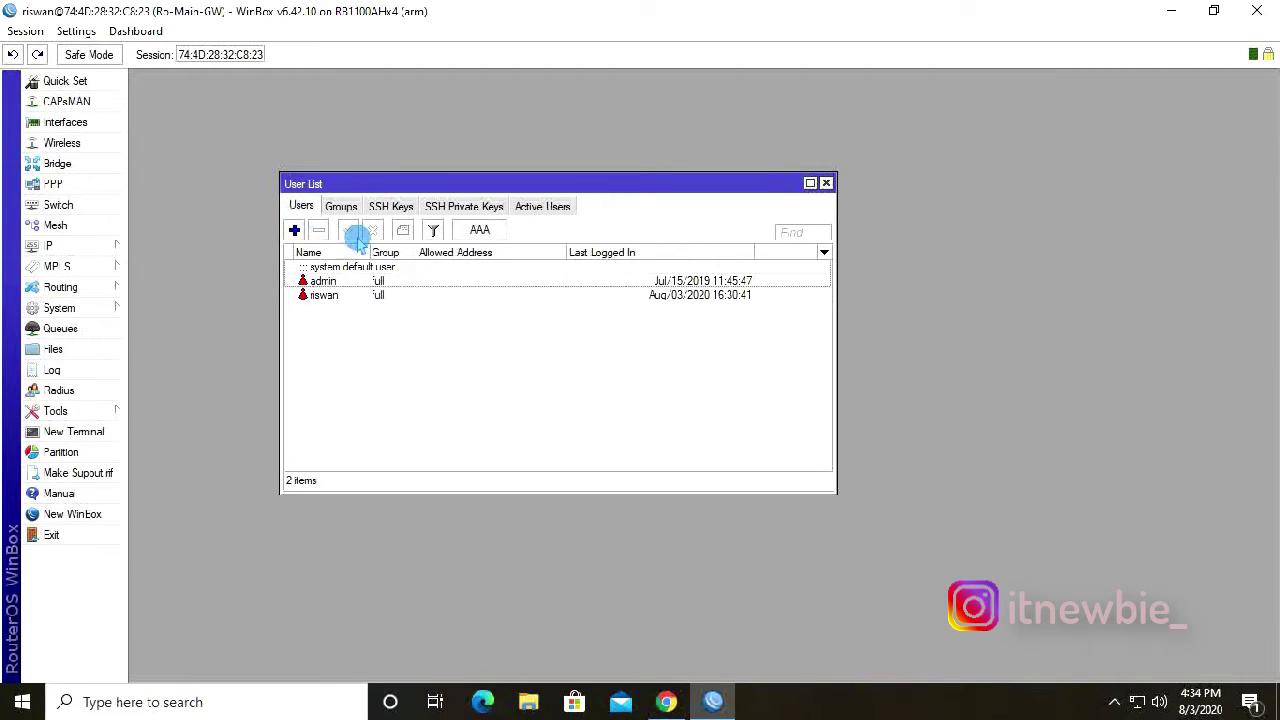
{"action": "left_click", "coordinate": [341, 207]}
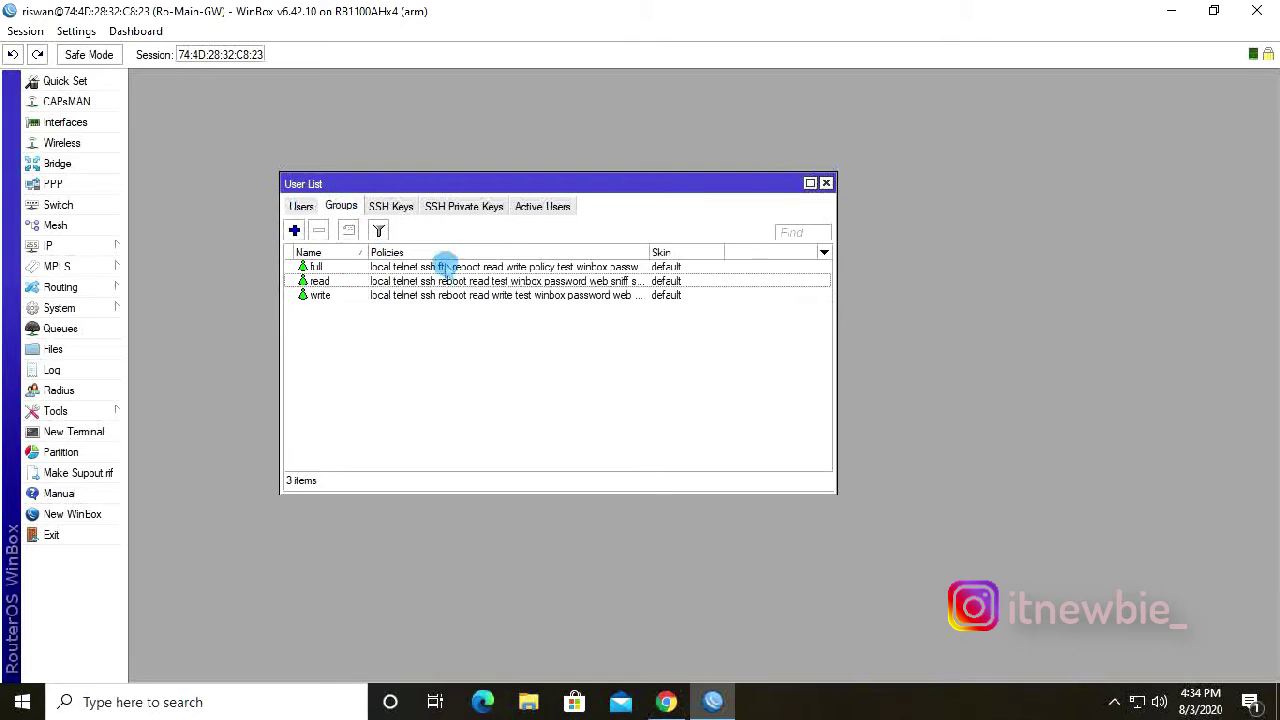
{"action": "left_click", "coordinate": [307, 281]}
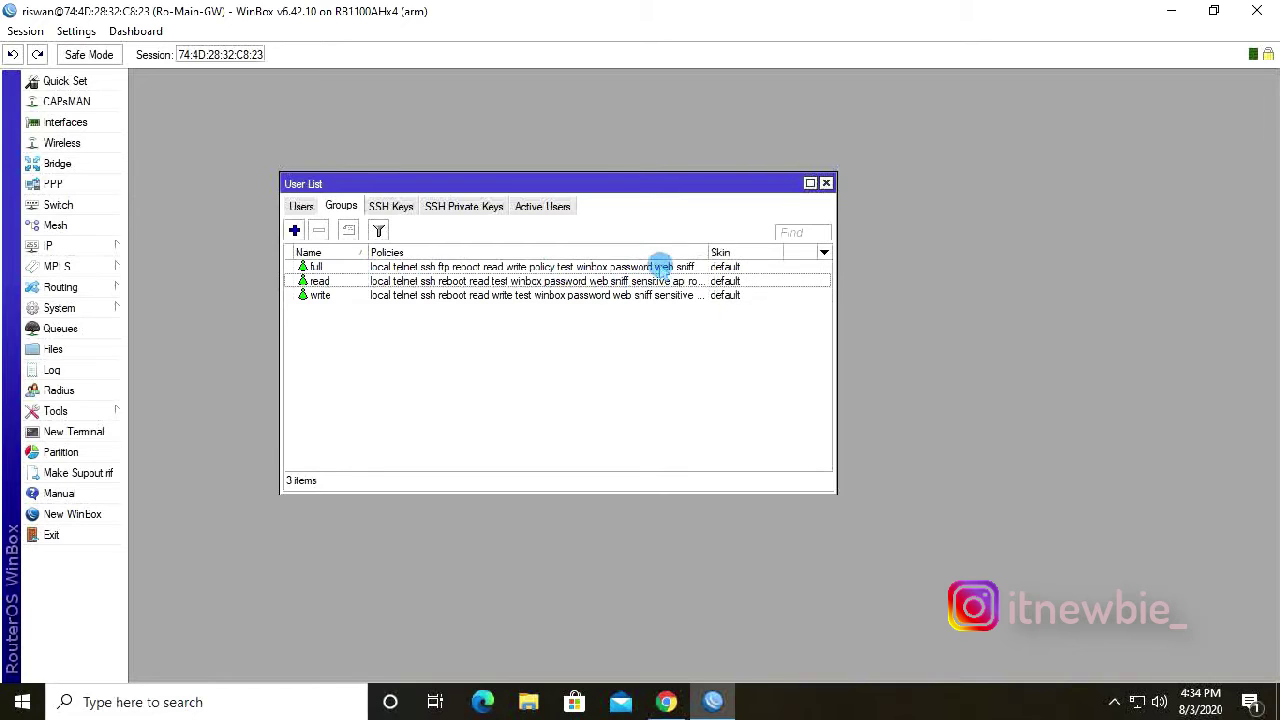
{"action": "double_click", "coordinate": [657, 266]}
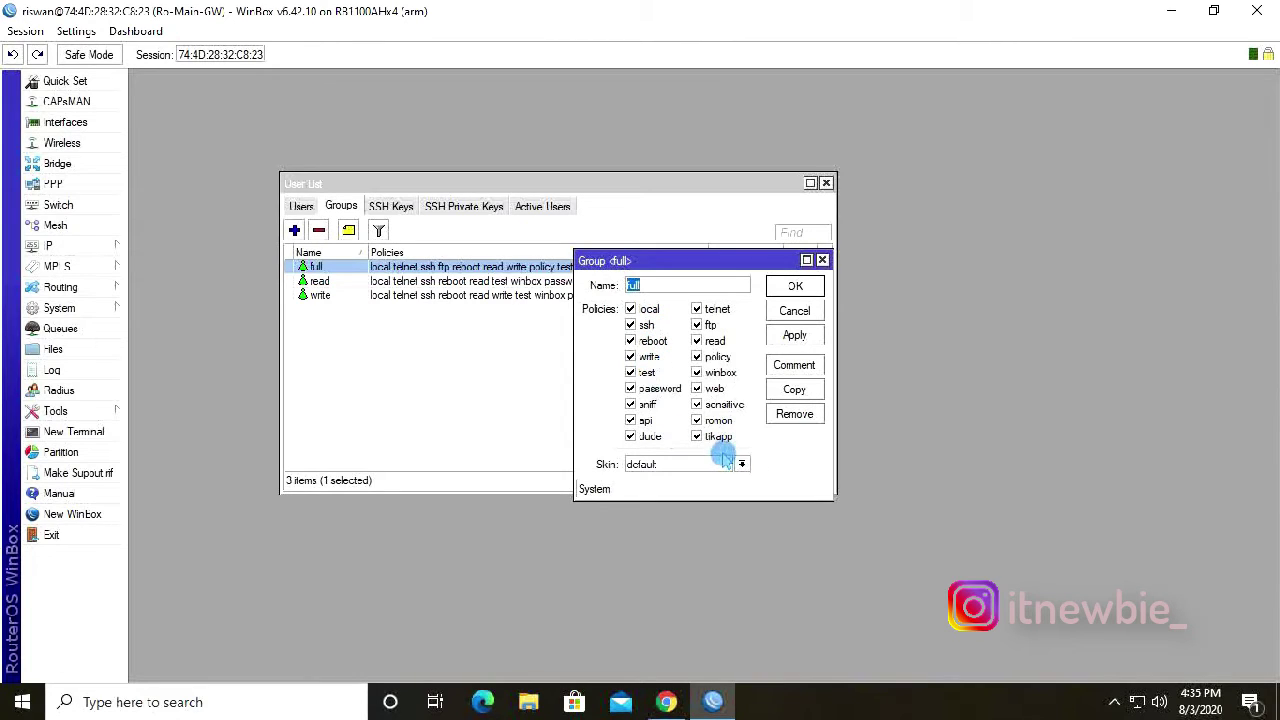
Close the full group, then review and close the read and write groups' policies.
{"action": "left_click", "coordinate": [823, 260]}
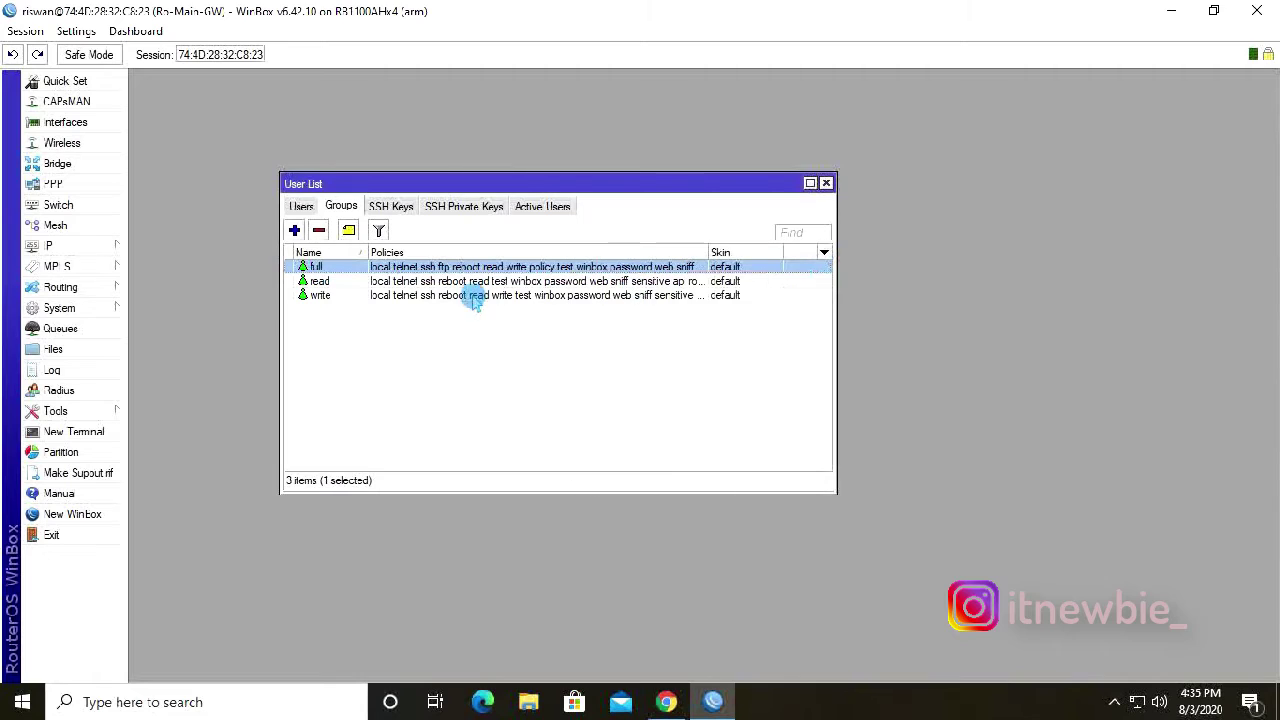
{"action": "double_click", "coordinate": [405, 281]}
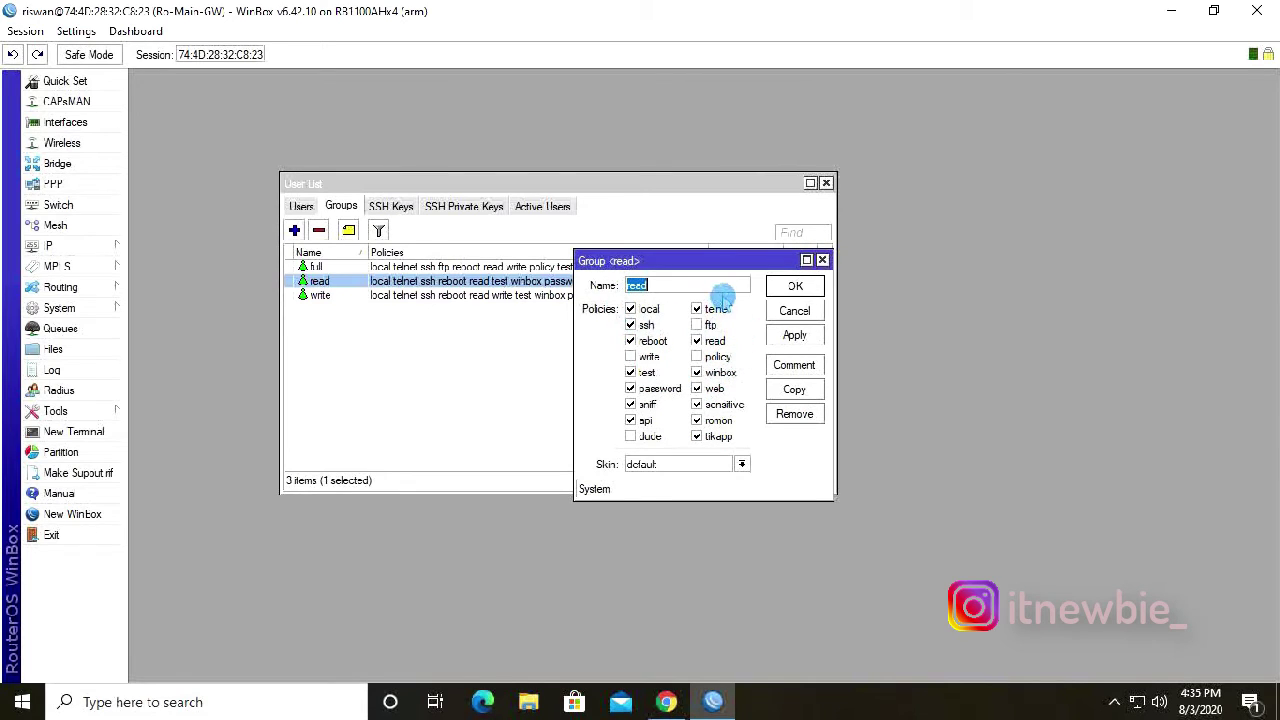
{"action": "left_click", "coordinate": [795, 287]}
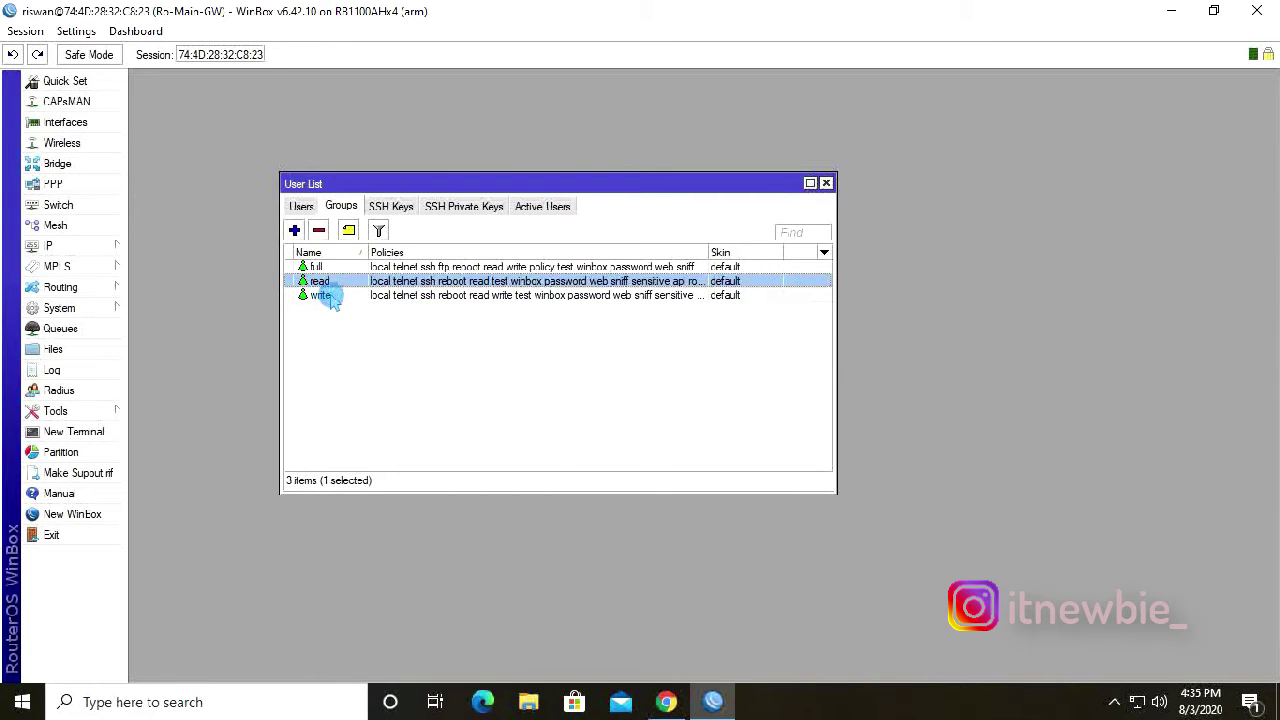
{"action": "double_click", "coordinate": [320, 295]}
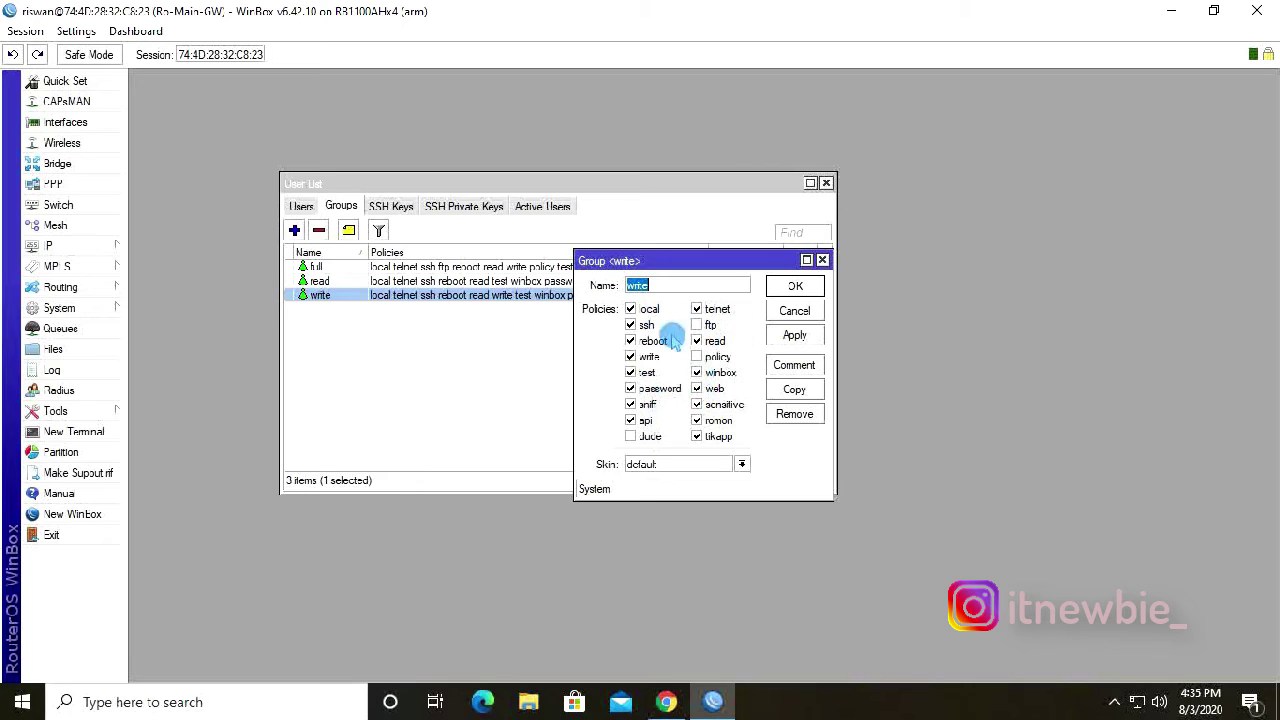
{"action": "left_click", "coordinate": [795, 288]}
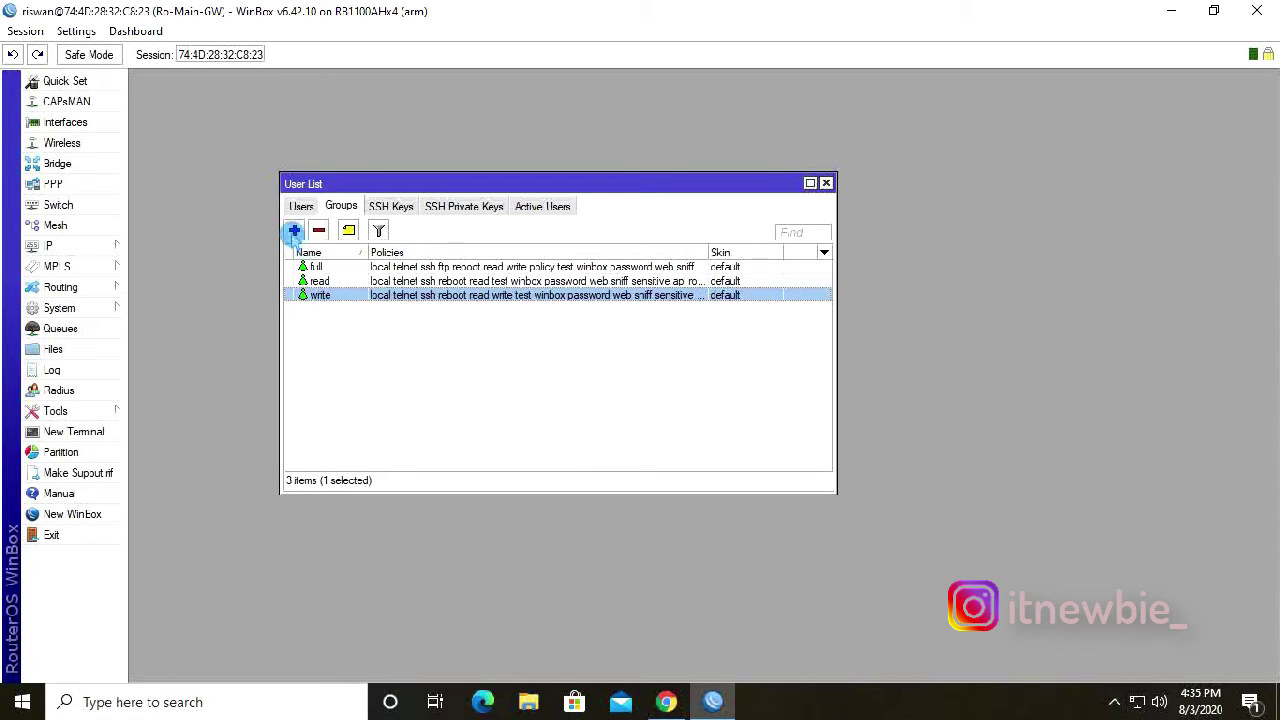
Add a groupuser group with telnet, ssh and winbox policies, then show the Users tab.
{"action": "left_click", "coordinate": [295, 231]}
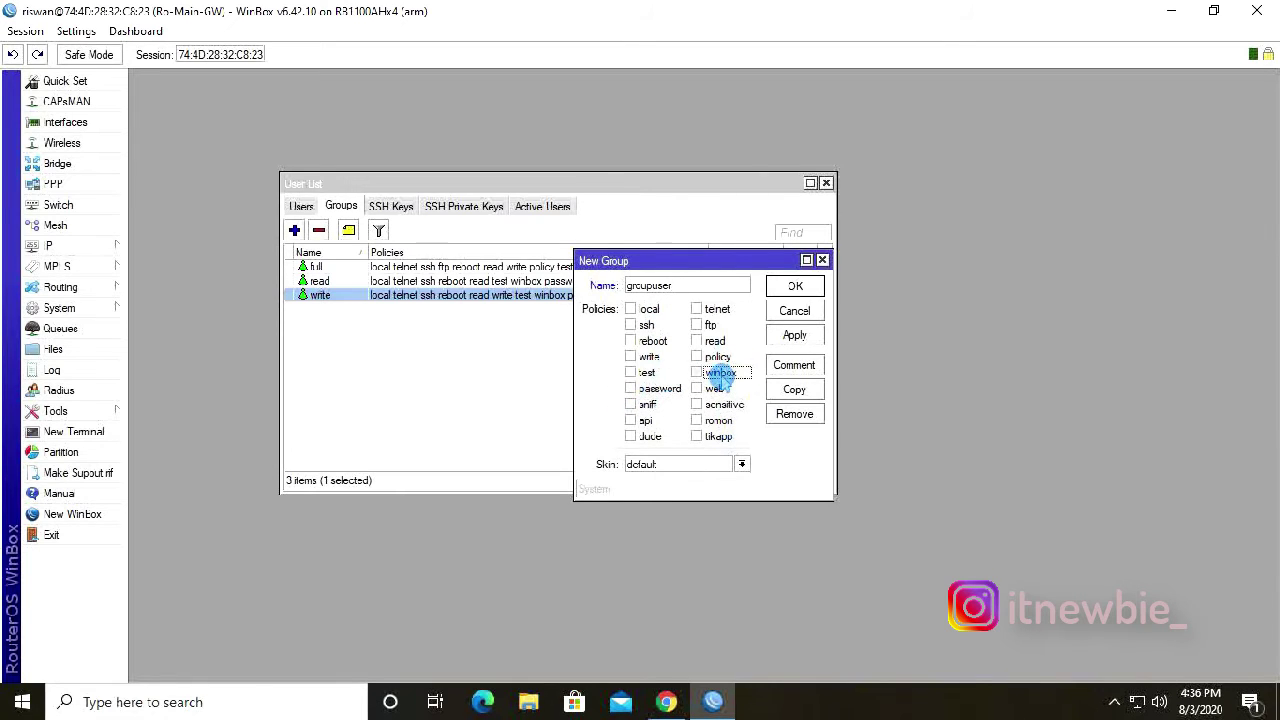
{"action": "left_click", "coordinate": [638, 327]}
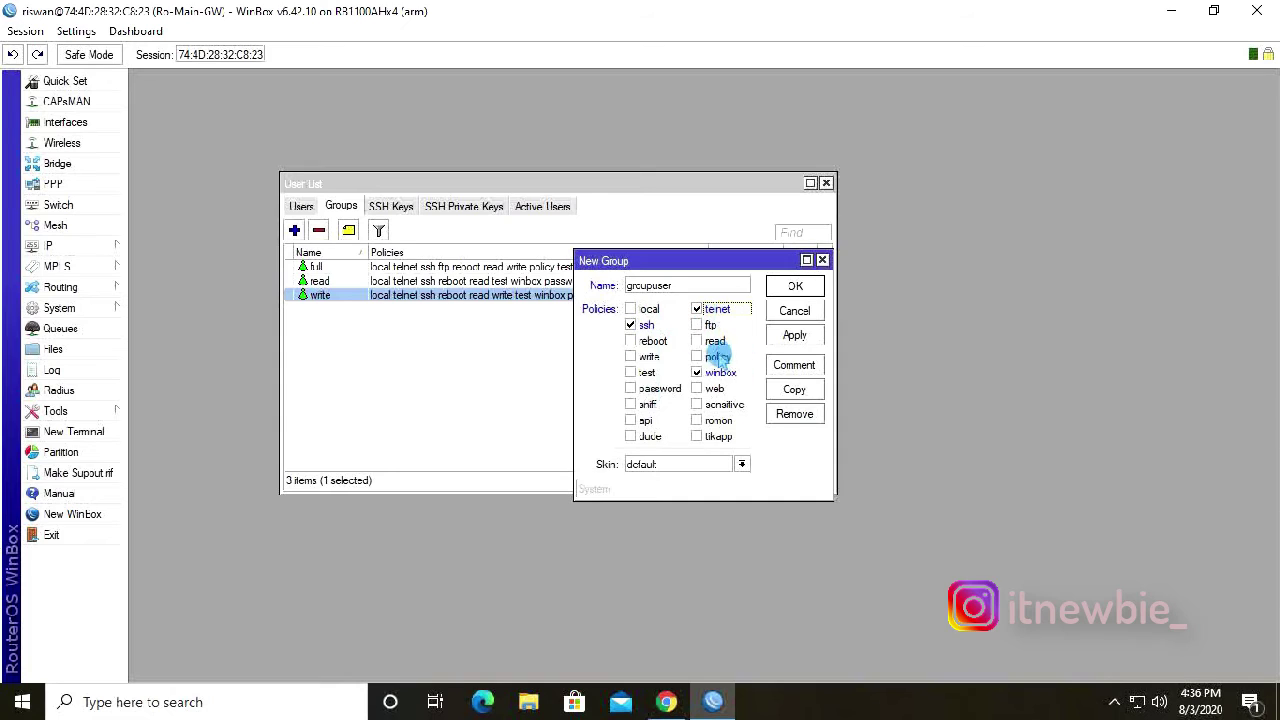
{"action": "left_click", "coordinate": [796, 336]}
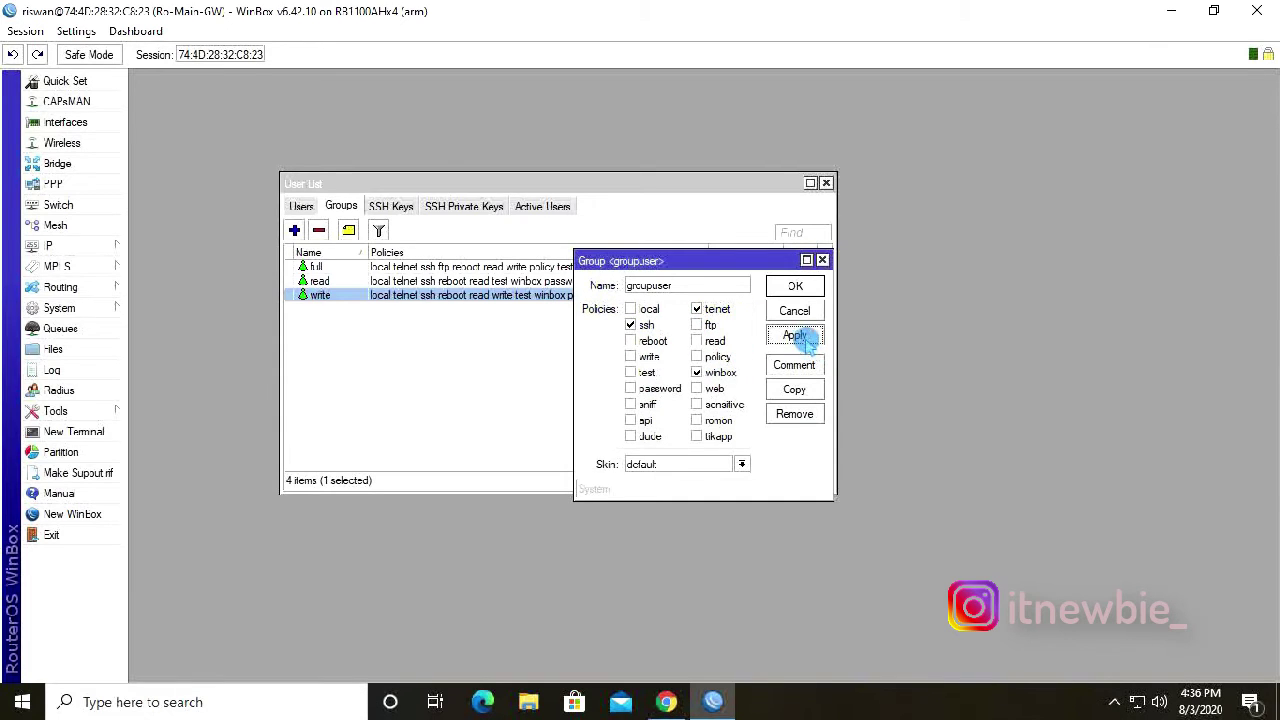
{"action": "left_click", "coordinate": [806, 287]}
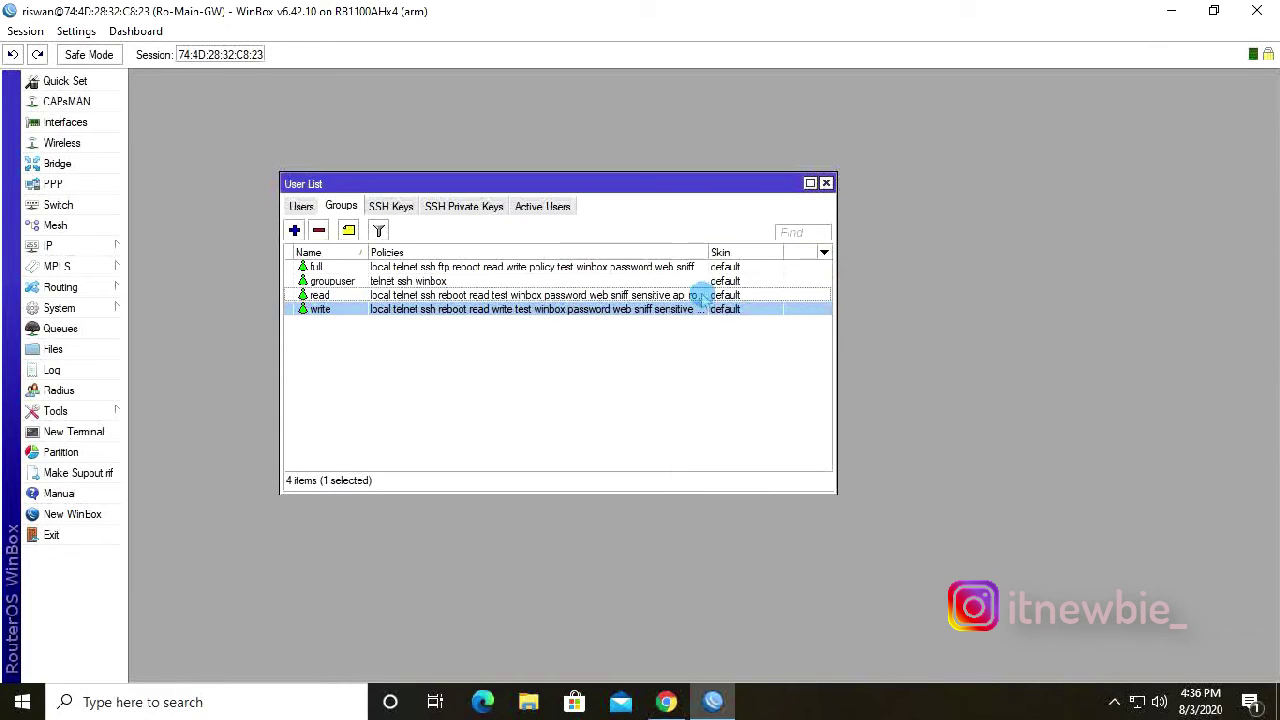
{"action": "left_click", "coordinate": [376, 346]}
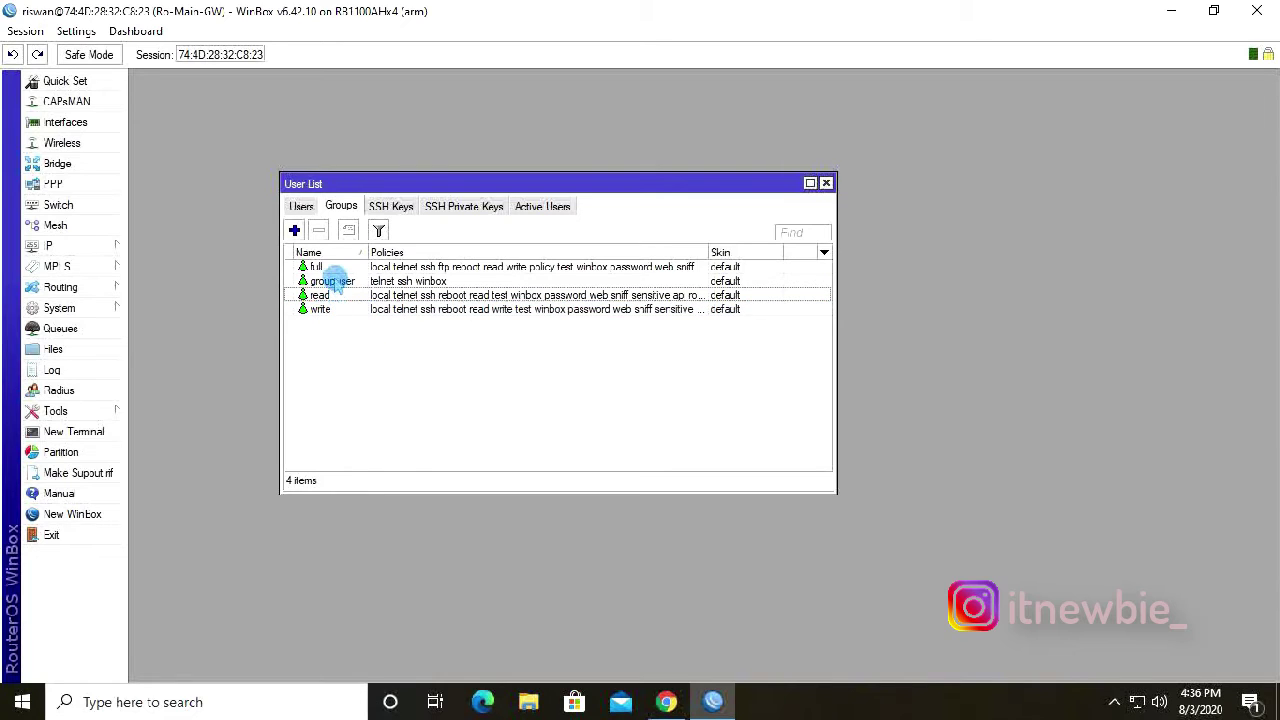
{"action": "left_click", "coordinate": [350, 281]}
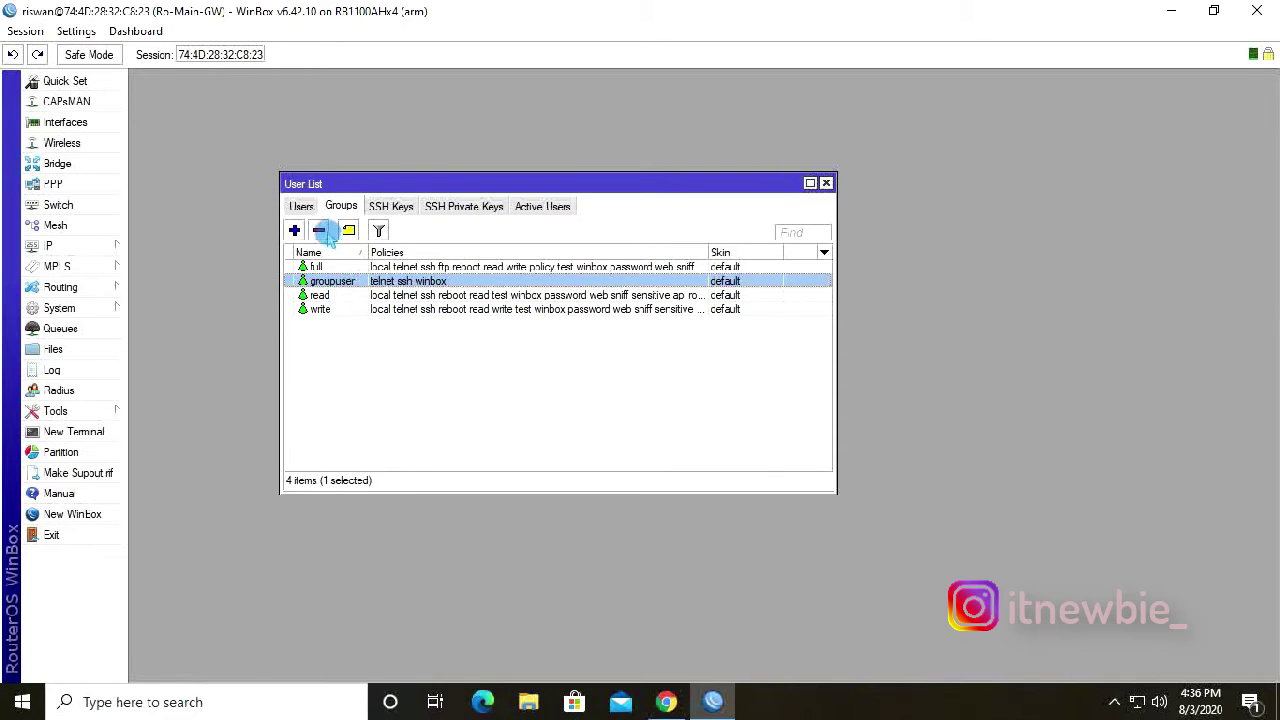
{"action": "left_click", "coordinate": [302, 207]}
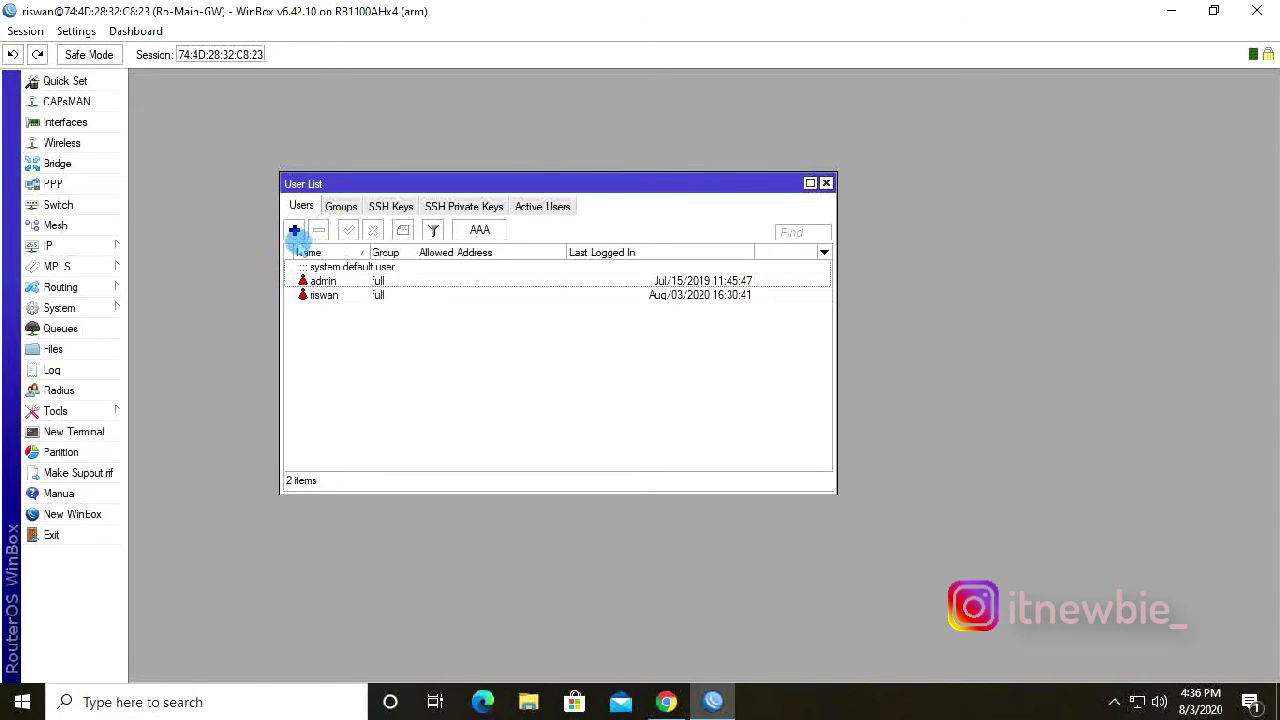
Add user userbaru in groupuser with a password, widen the Group column, and close WinBox.
{"action": "left_click", "coordinate": [294, 231]}
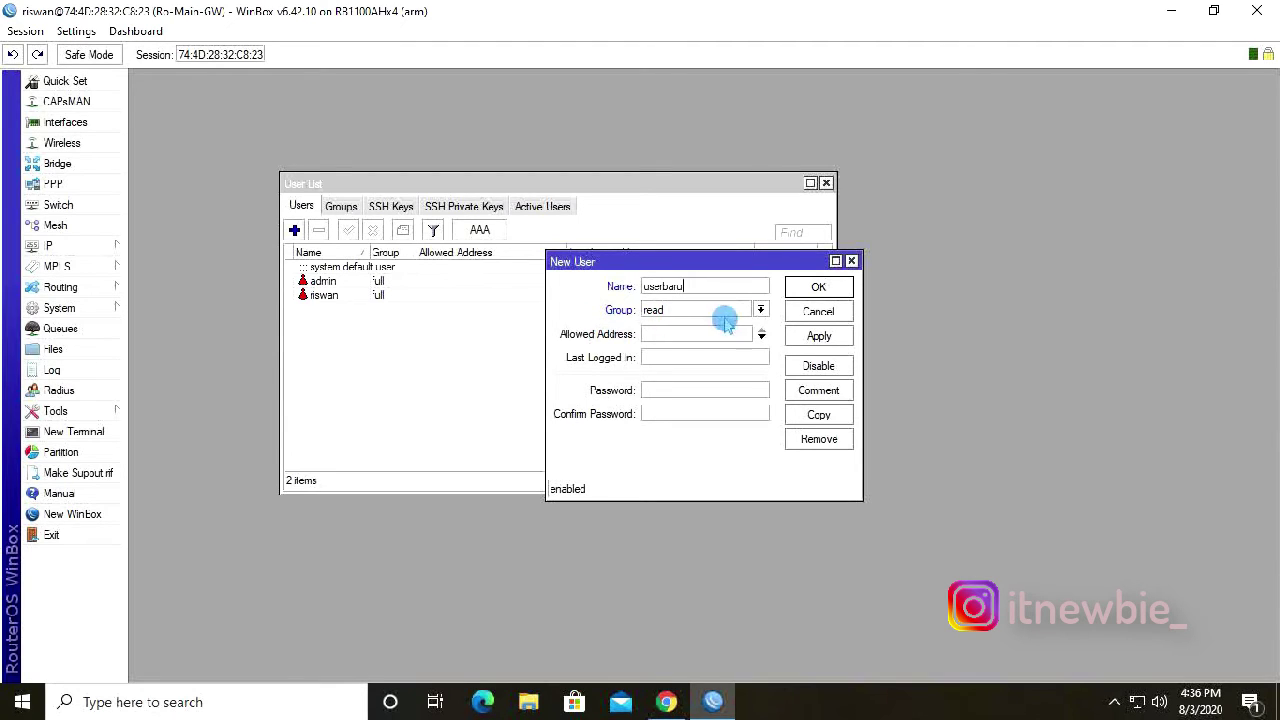
{"action": "left_click", "coordinate": [759, 311]}
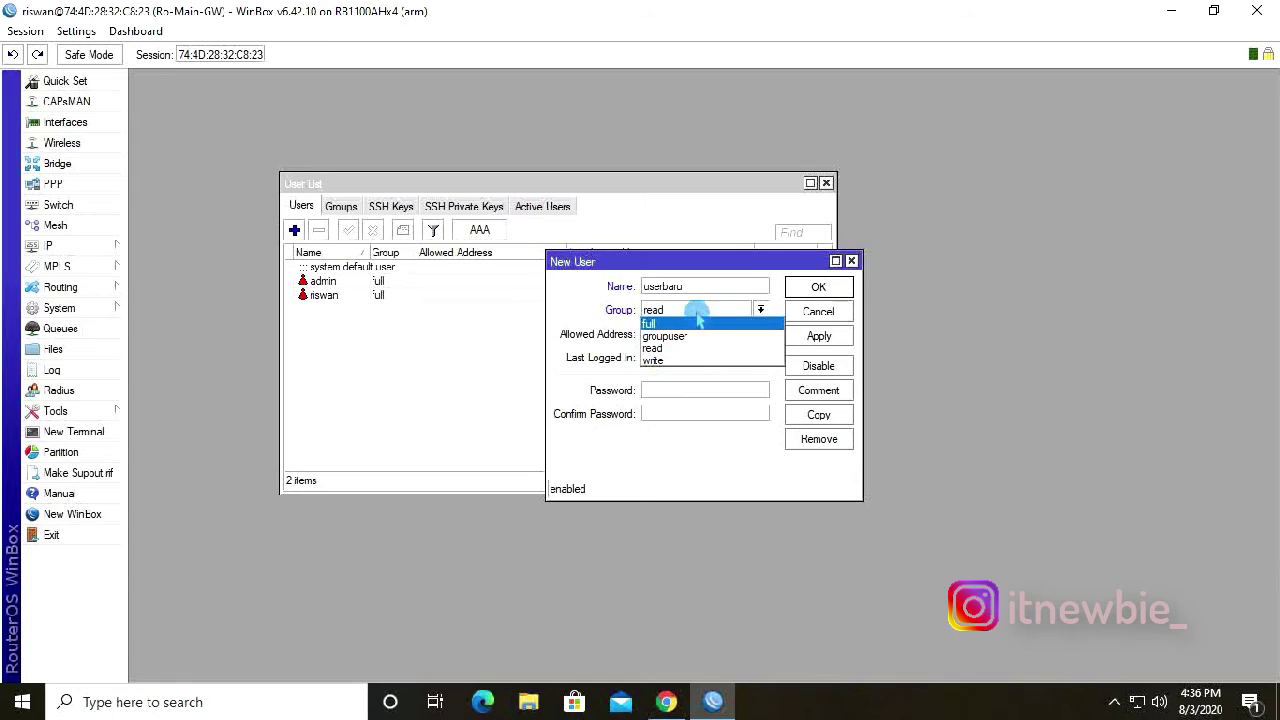
{"action": "left_click", "coordinate": [673, 338]}
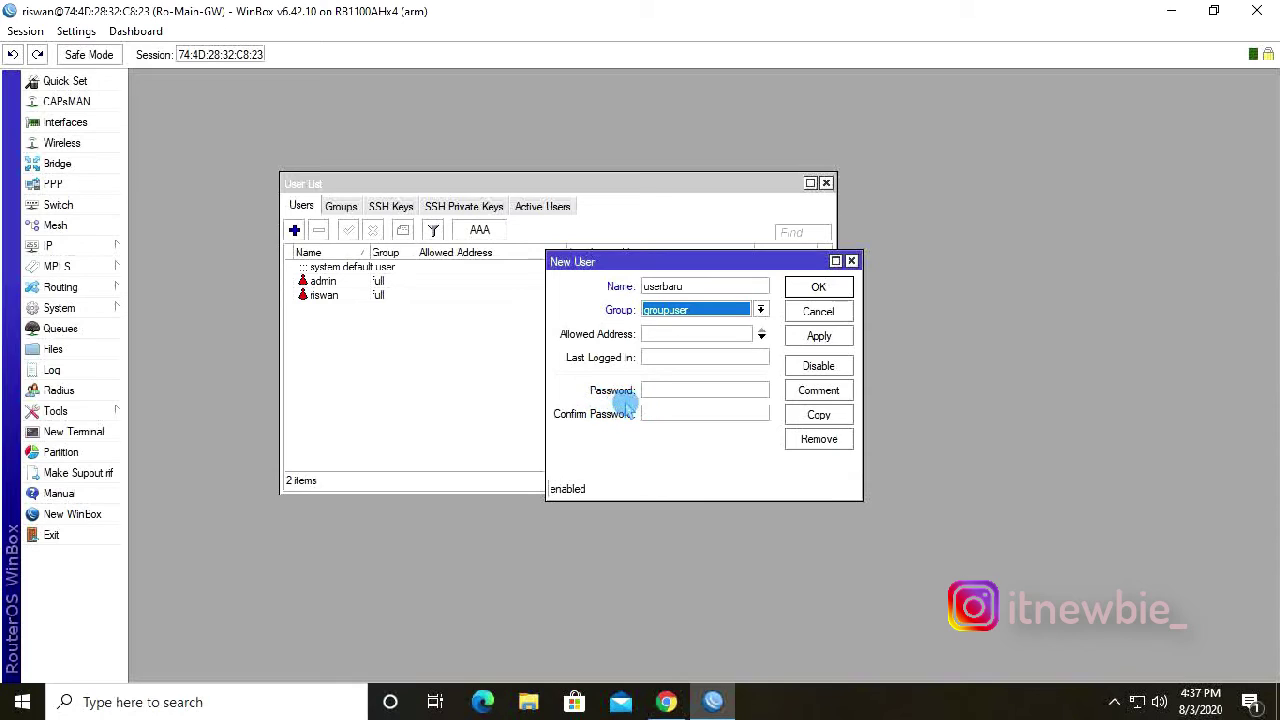
{"action": "left_click", "coordinate": [673, 391]}
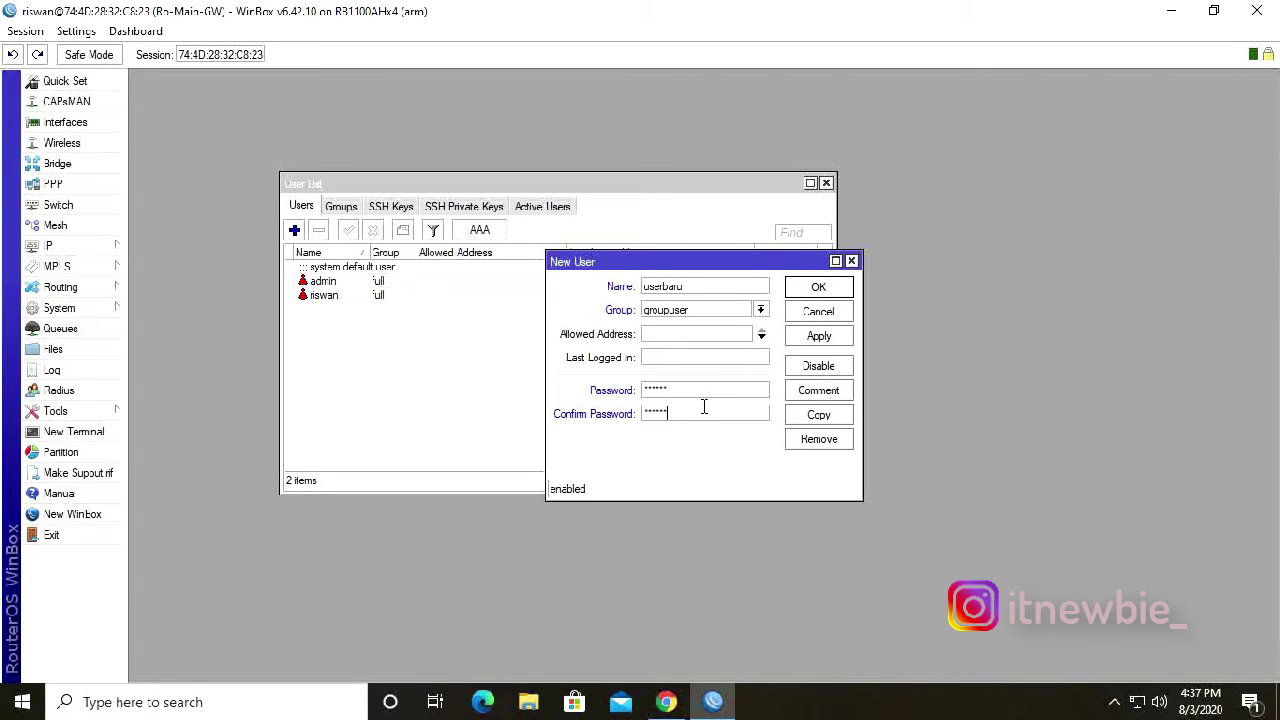
{"action": "left_click", "coordinate": [820, 336]}
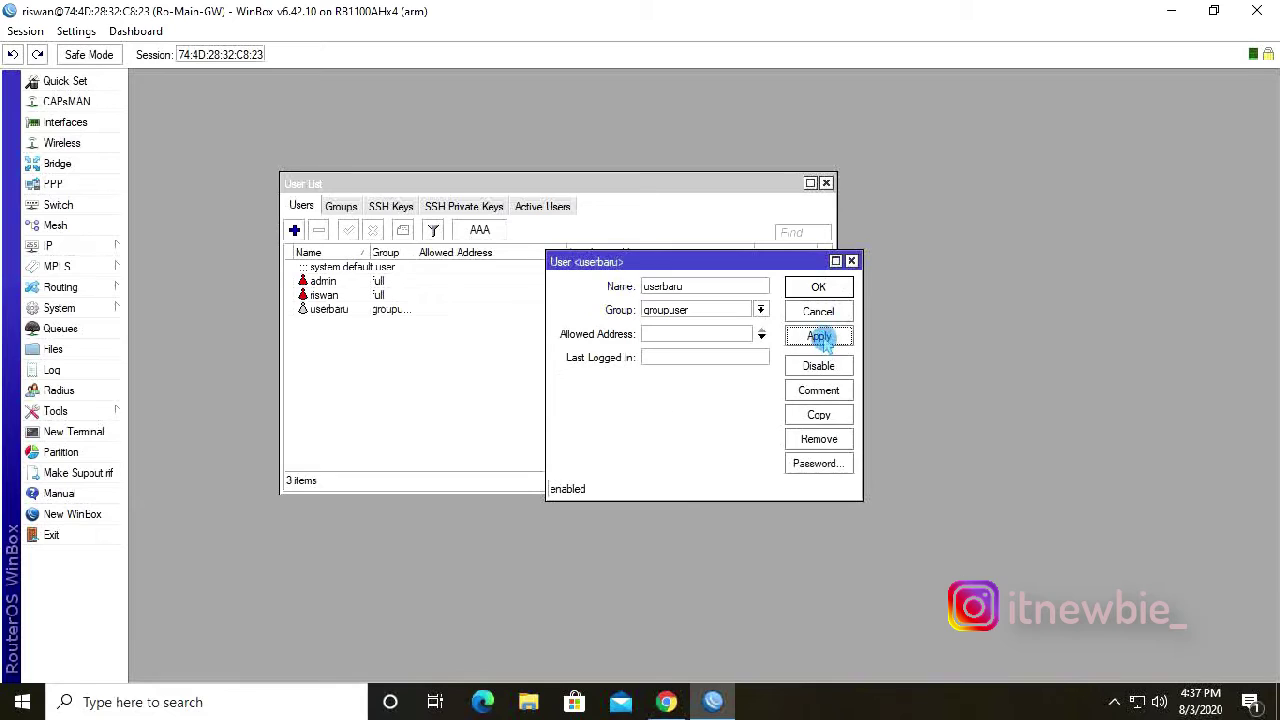
{"action": "left_click", "coordinate": [820, 287]}
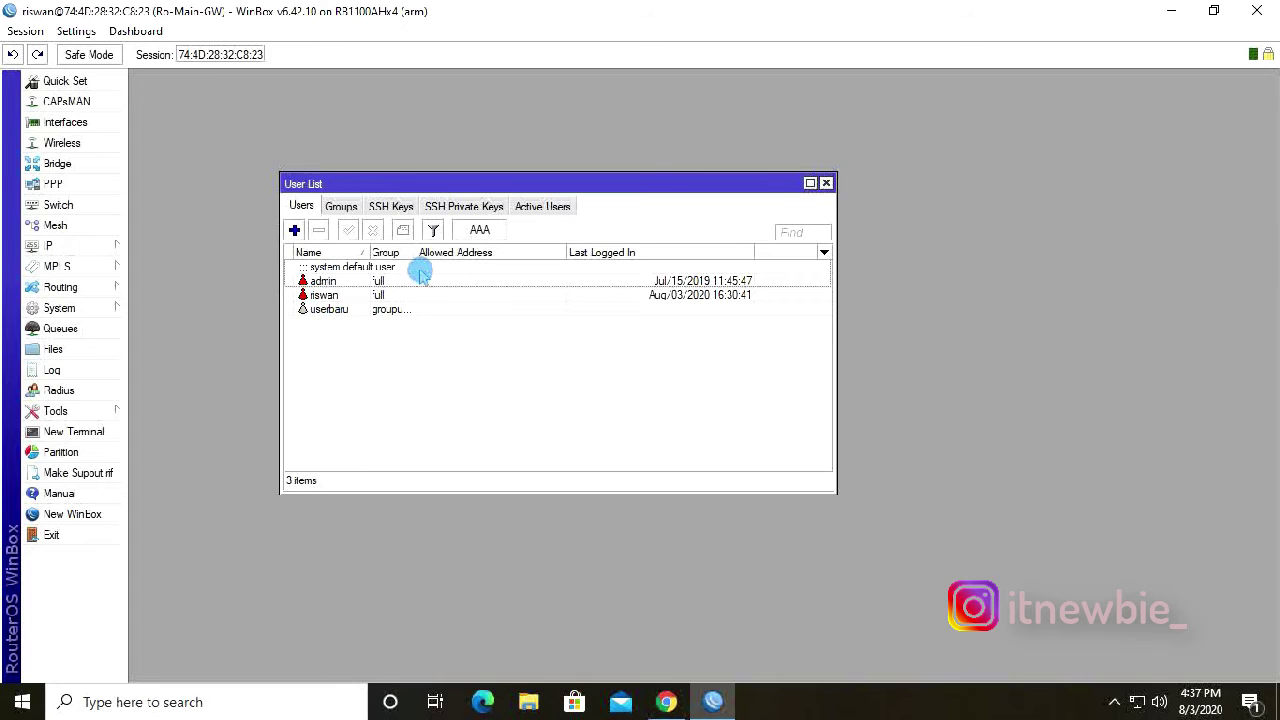
{"action": "left_click_drag", "start_coordinate": [417, 252], "coordinate": [438, 252]}
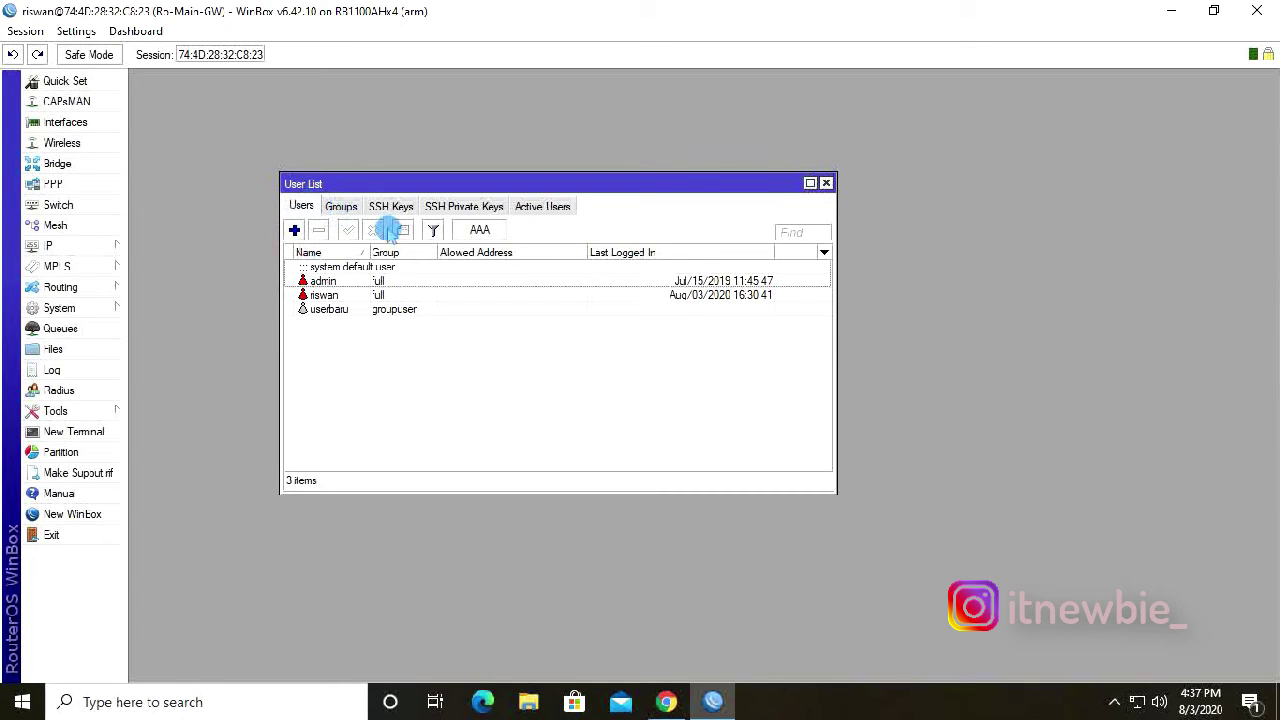
{"action": "left_click", "coordinate": [1256, 10]}
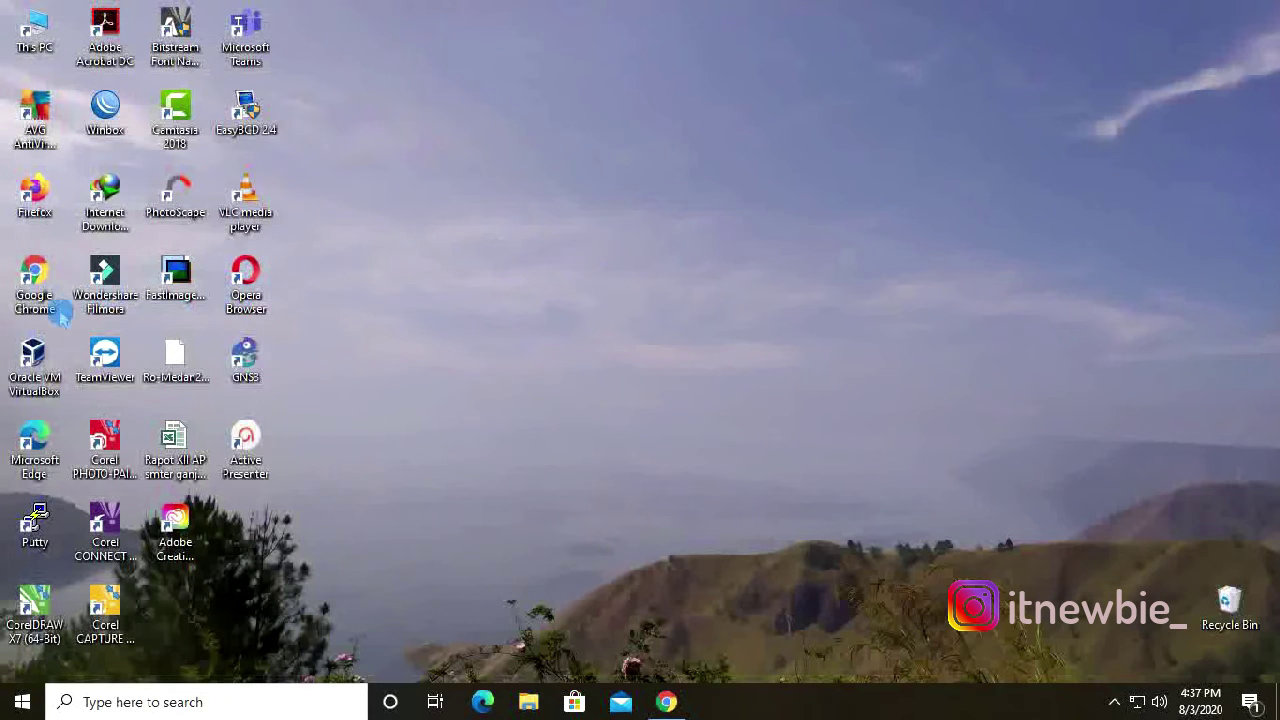
Relaunch WinBox and connect to the router as userbaru with its password.
{"action": "double_click", "coordinate": [110, 115]}
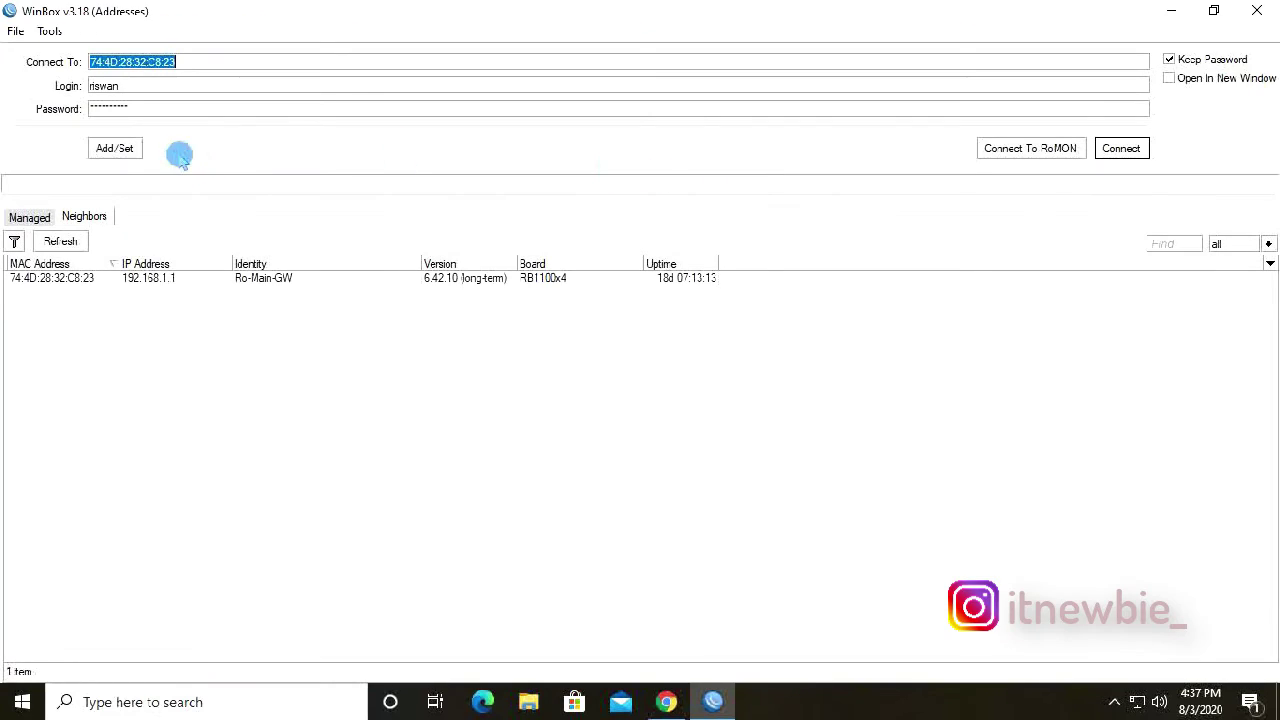
{"action": "key", "text": "Tab"}
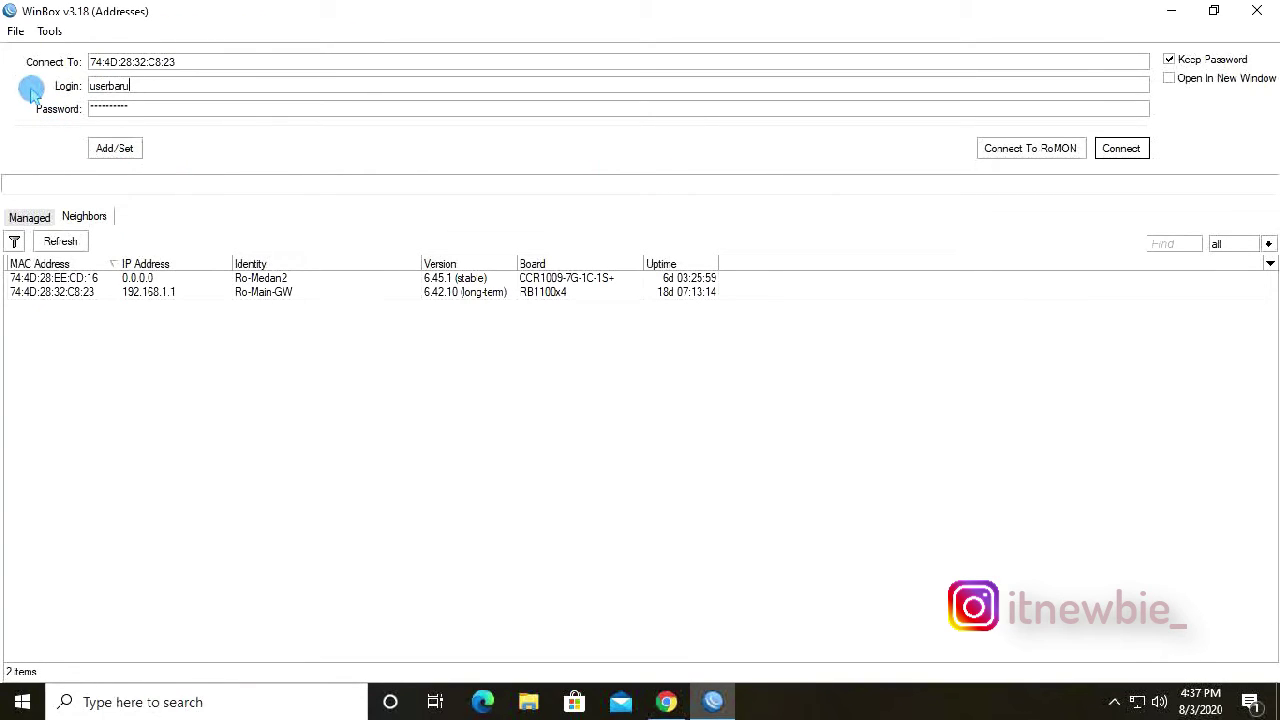
{"action": "left_click", "coordinate": [96, 112]}
{"action": "left_click", "coordinate": [1124, 148]}
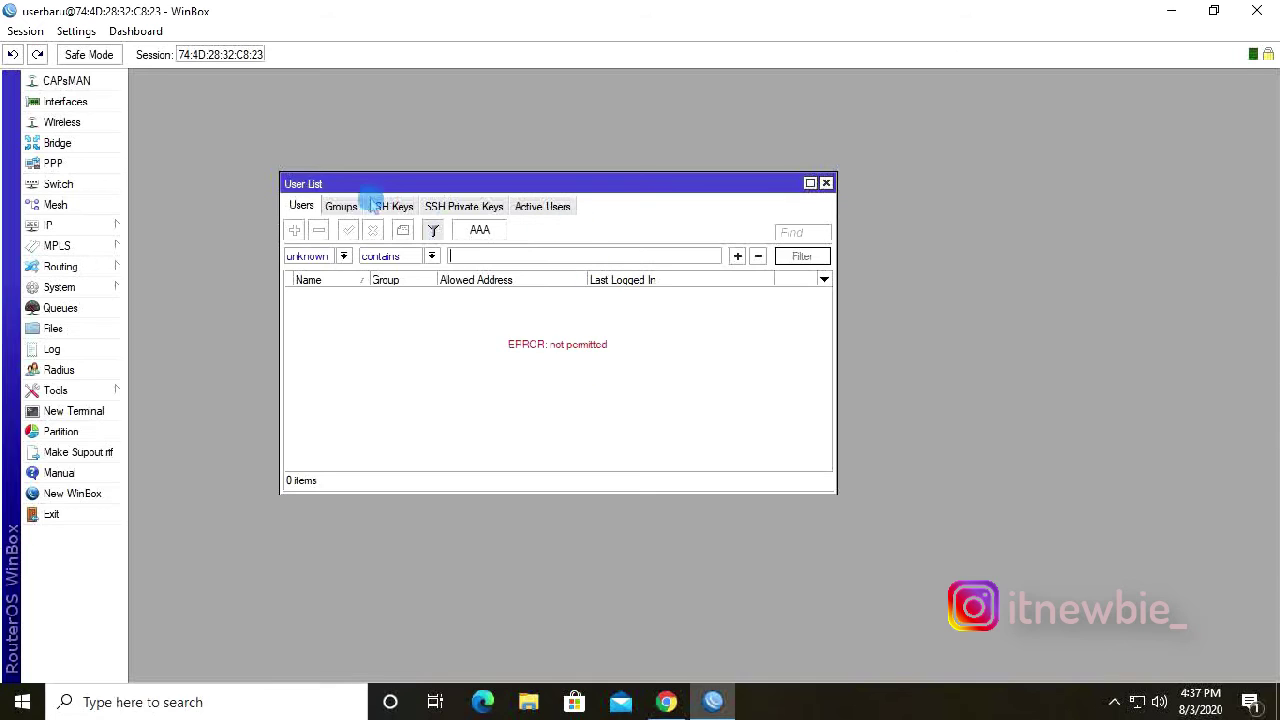
Check that userbaru gets 'not permitted' on Groups and Wireless Tables, then minimize WinBox.
{"action": "left_click", "coordinate": [341, 206]}
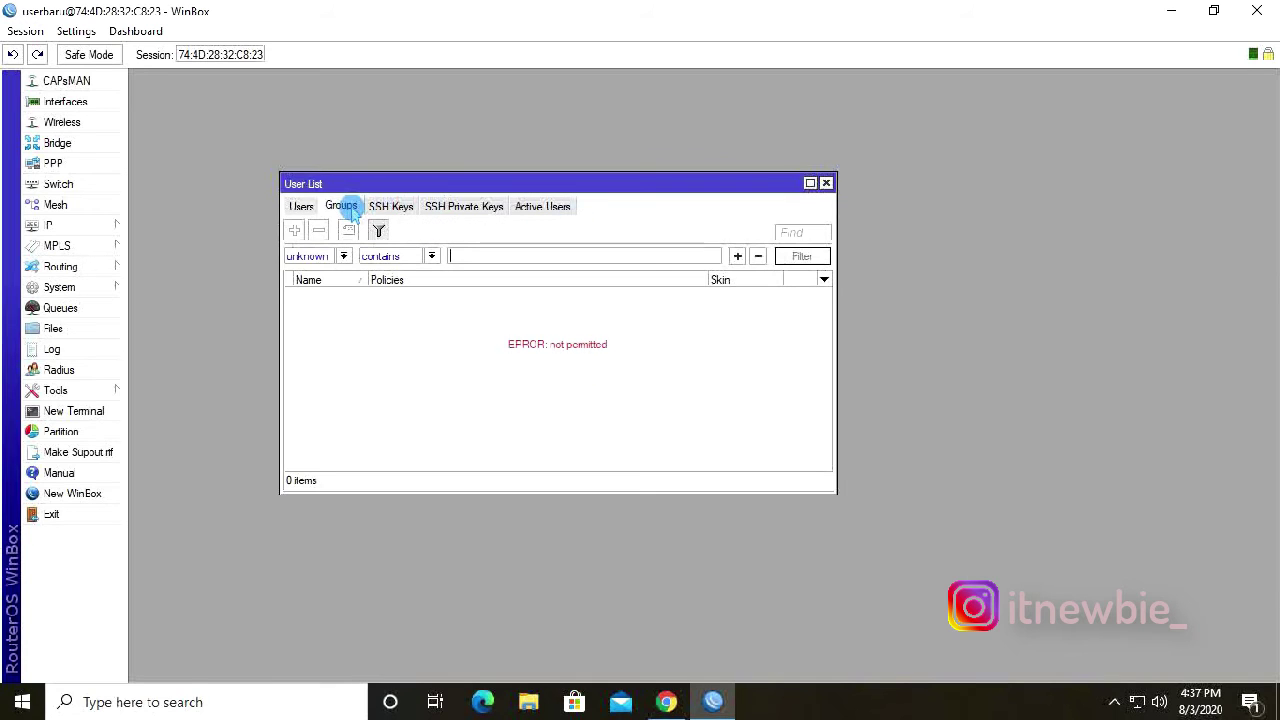
{"action": "left_click", "coordinate": [62, 122]}
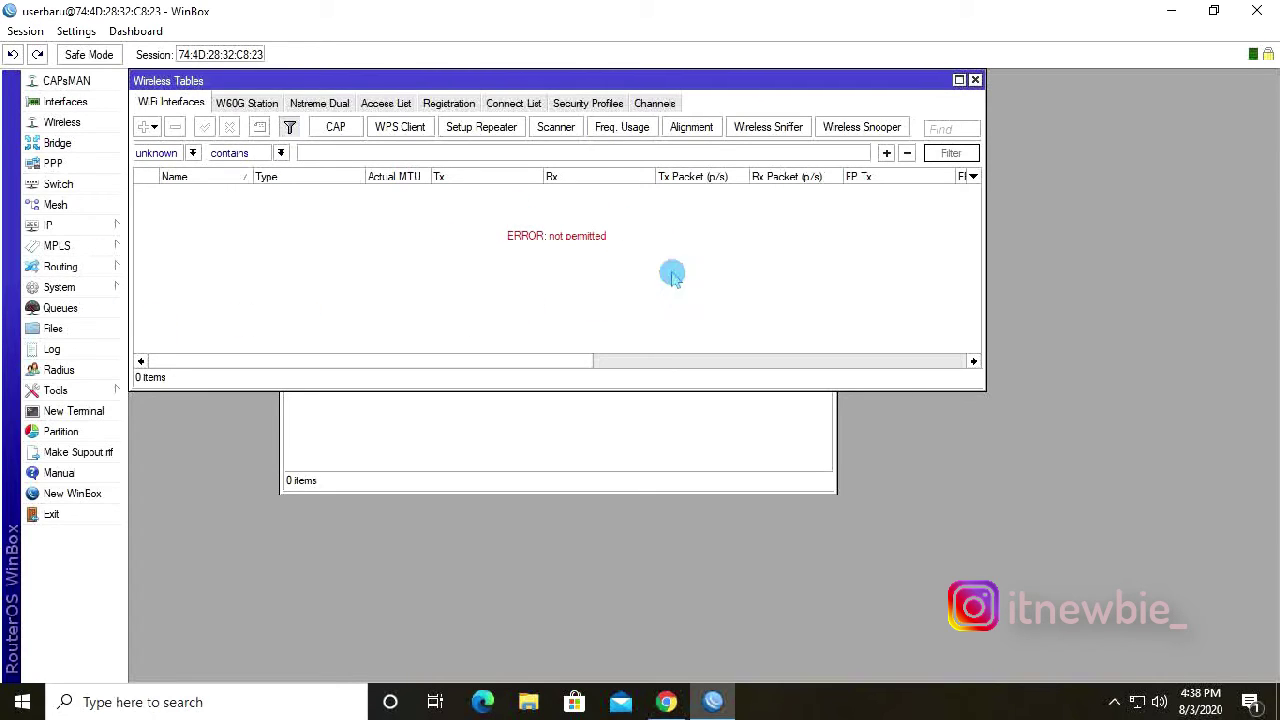
{"action": "left_click_drag", "start_coordinate": [575, 82], "coordinate": [578, 292]}
{"action": "left_click_drag", "start_coordinate": [594, 183], "coordinate": [980, 132]}
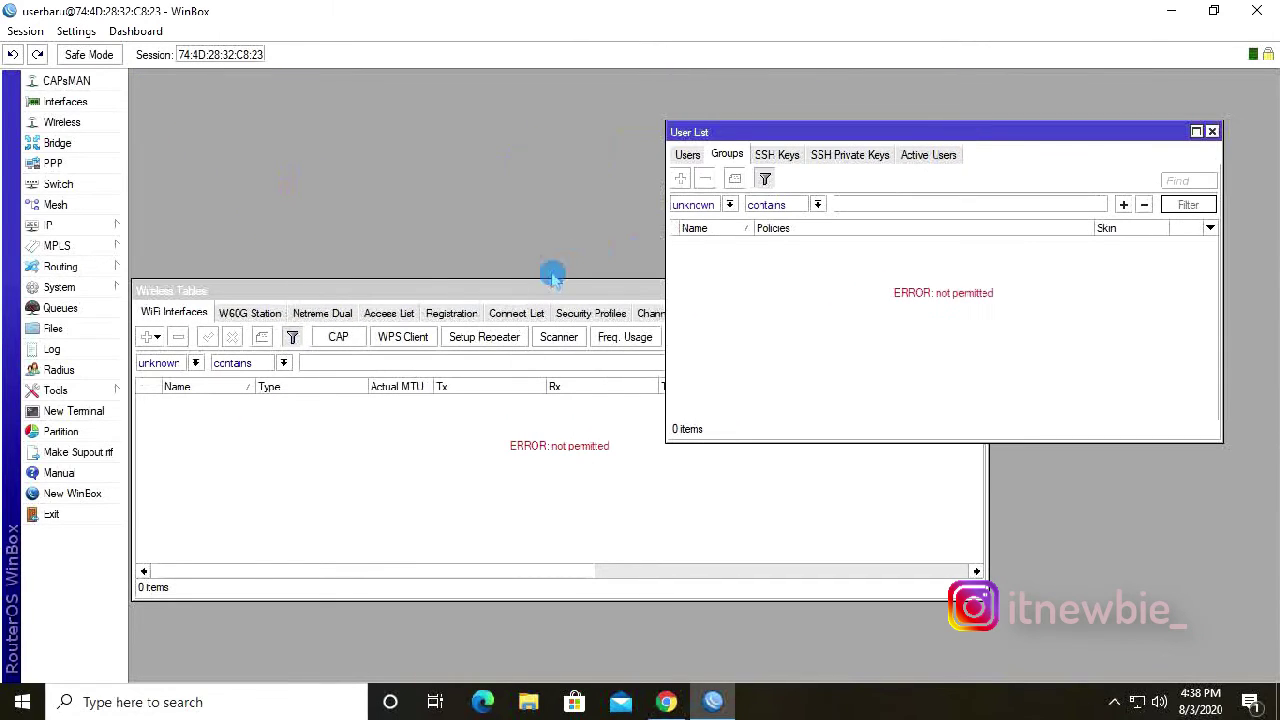
{"action": "left_click_drag", "start_coordinate": [535, 292], "coordinate": [534, 90]}
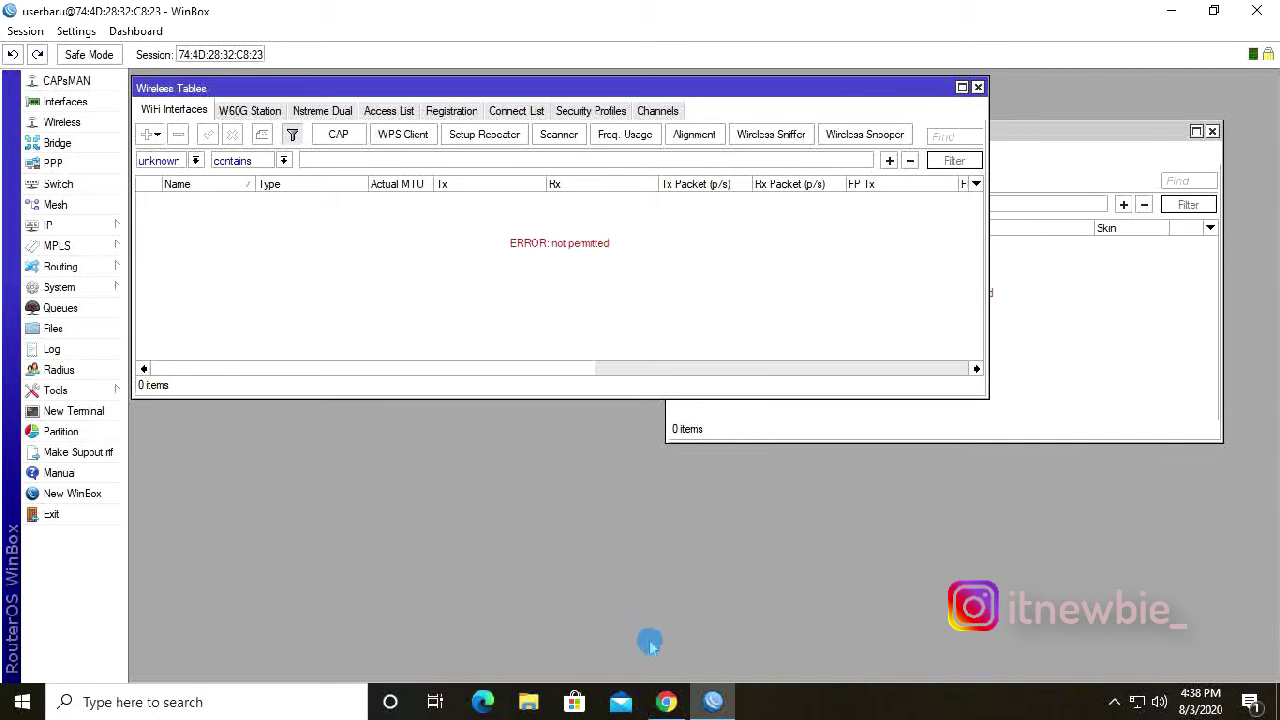
{"action": "left_click", "coordinate": [712, 701]}
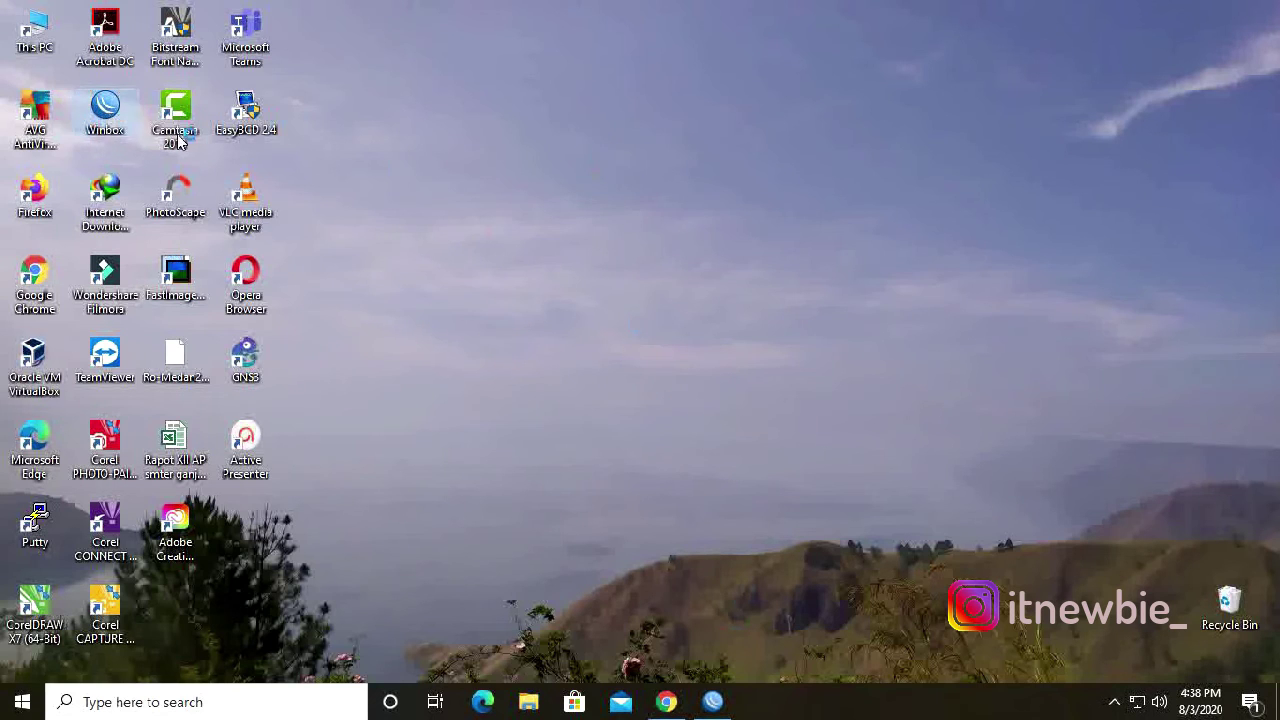
Relaunch WinBox and connect to the router with the administrator account.
{"action": "key", "text": "Return"}
{"action": "key", "text": "Tab"}
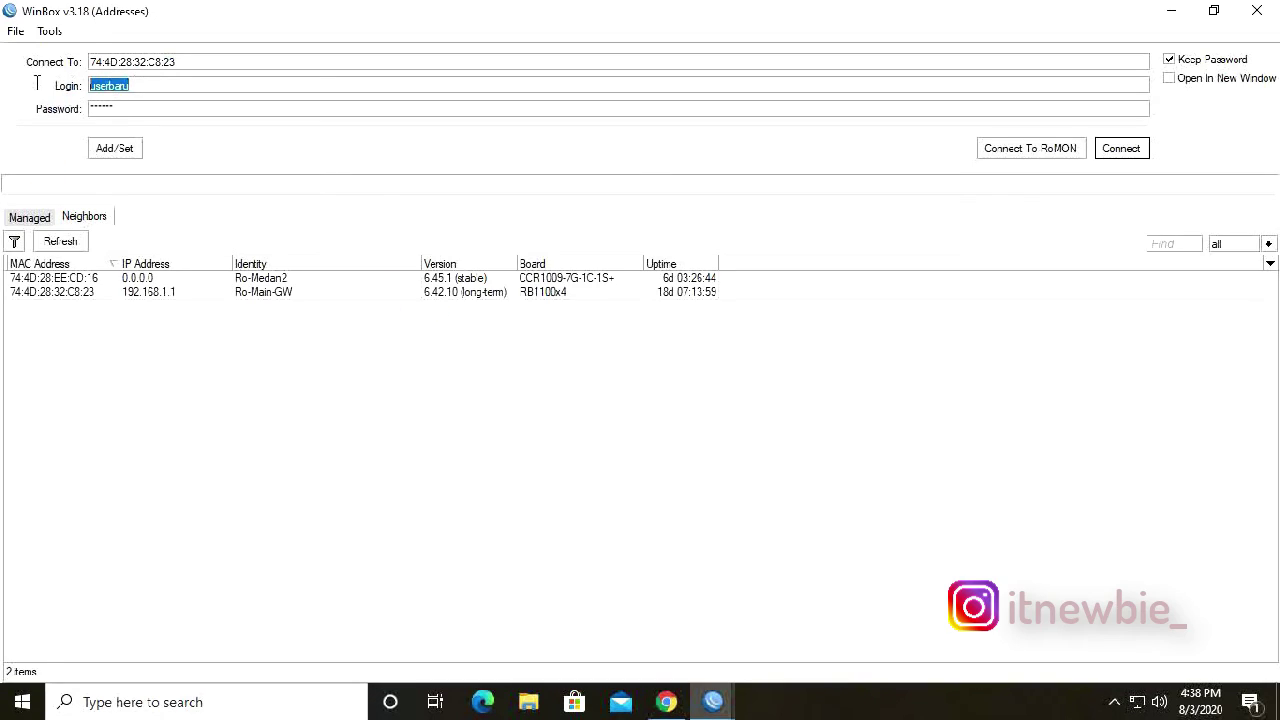
{"action": "left_click", "coordinate": [36, 85]}
{"action": "type", "text": "n"}
{"action": "key", "text": "Tab"}
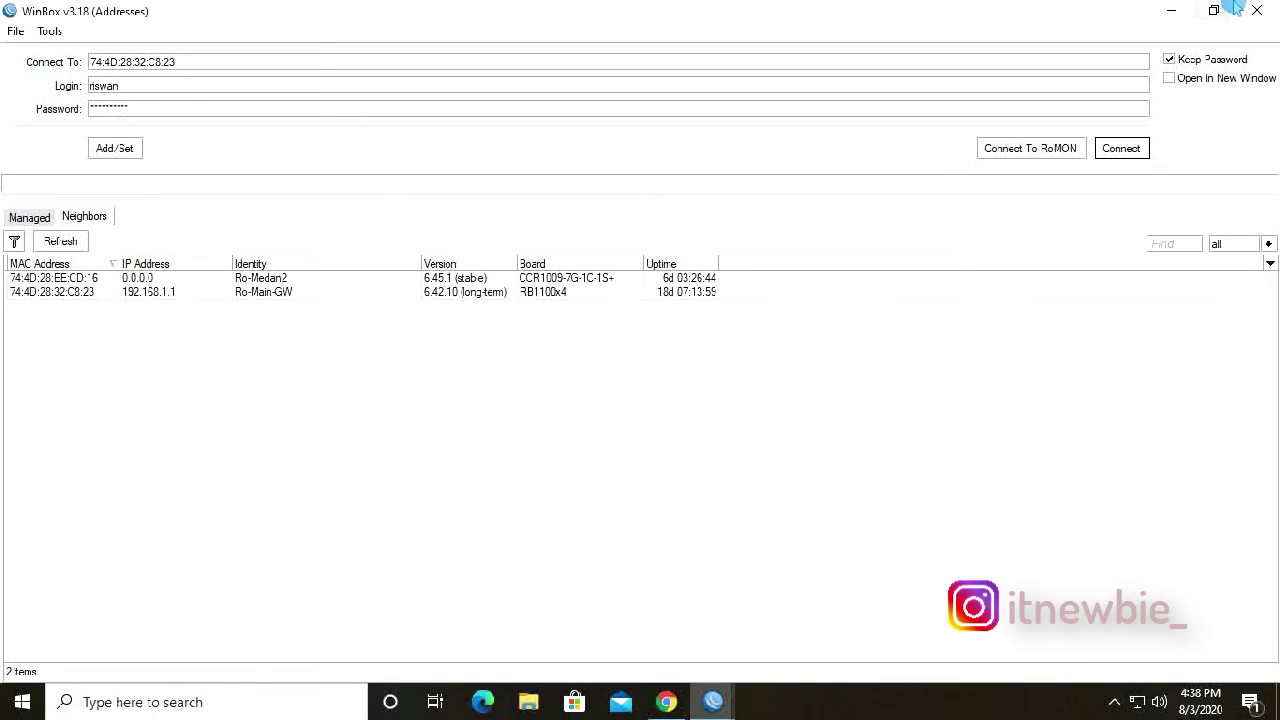
{"action": "key", "text": "Return"}
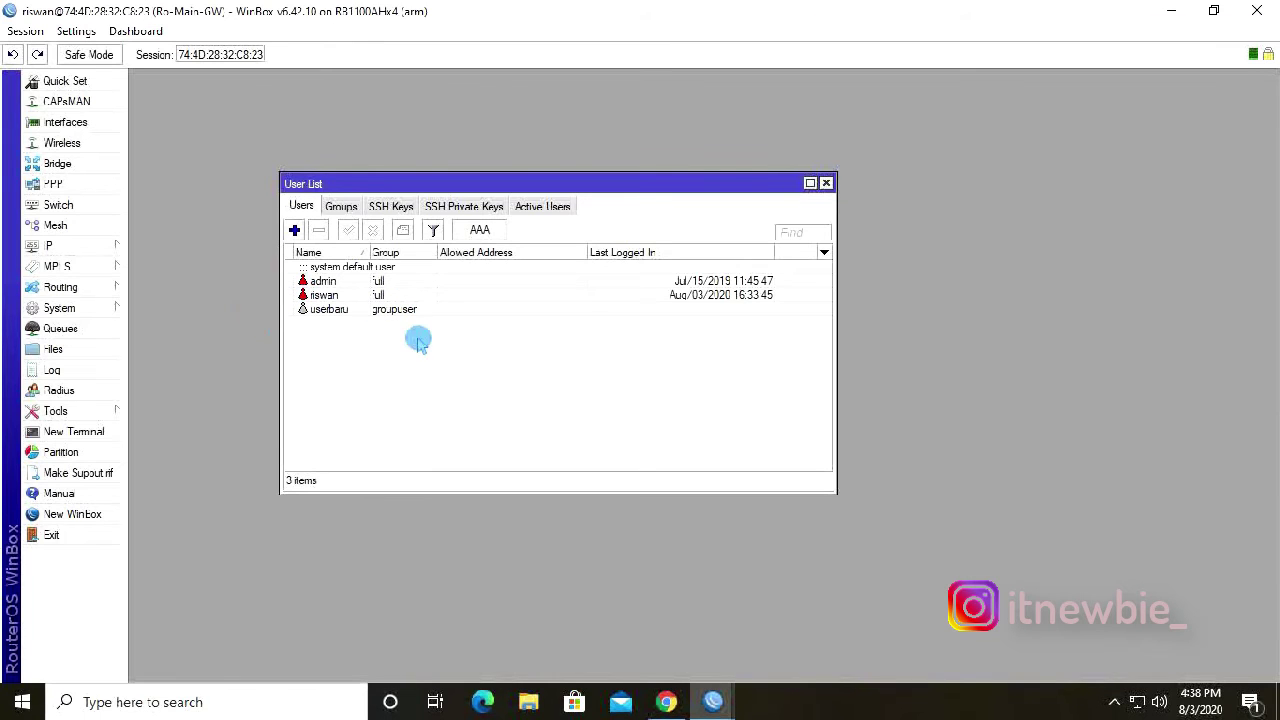
Change userbaru's group from groupuser to full and apply the change.
{"action": "double_click", "coordinate": [400, 310]}
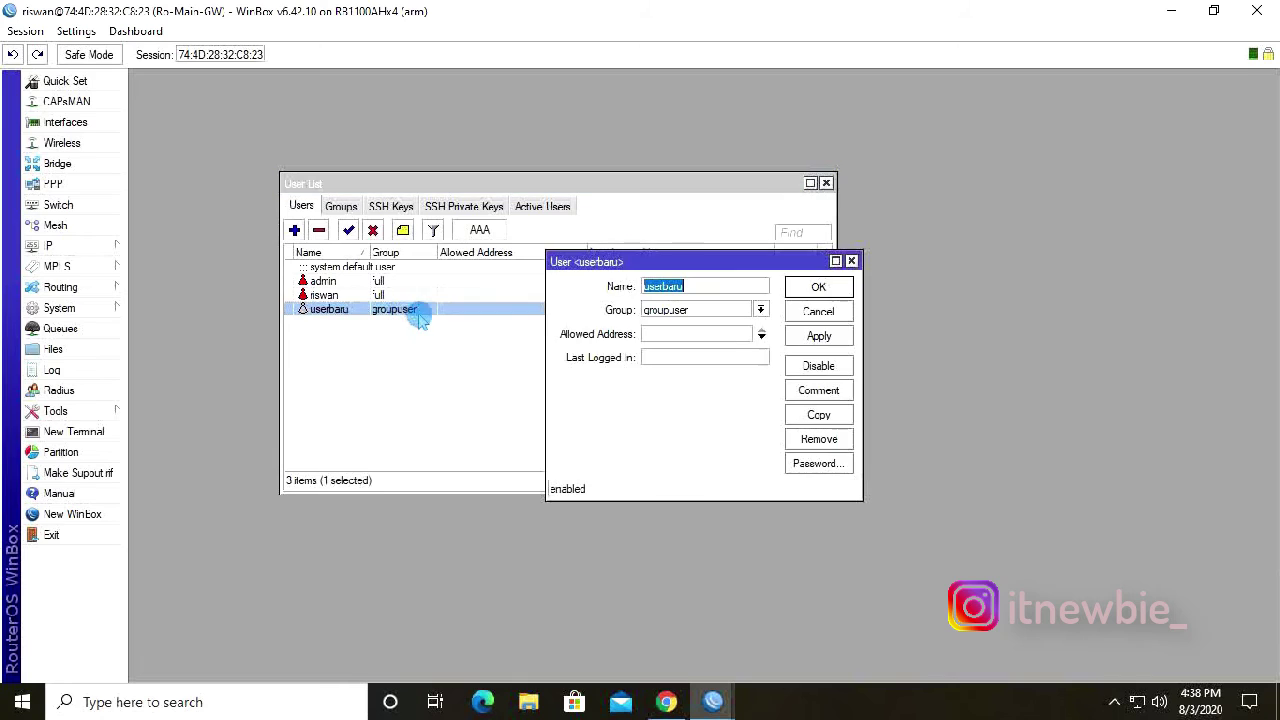
{"action": "left_click", "coordinate": [740, 312]}
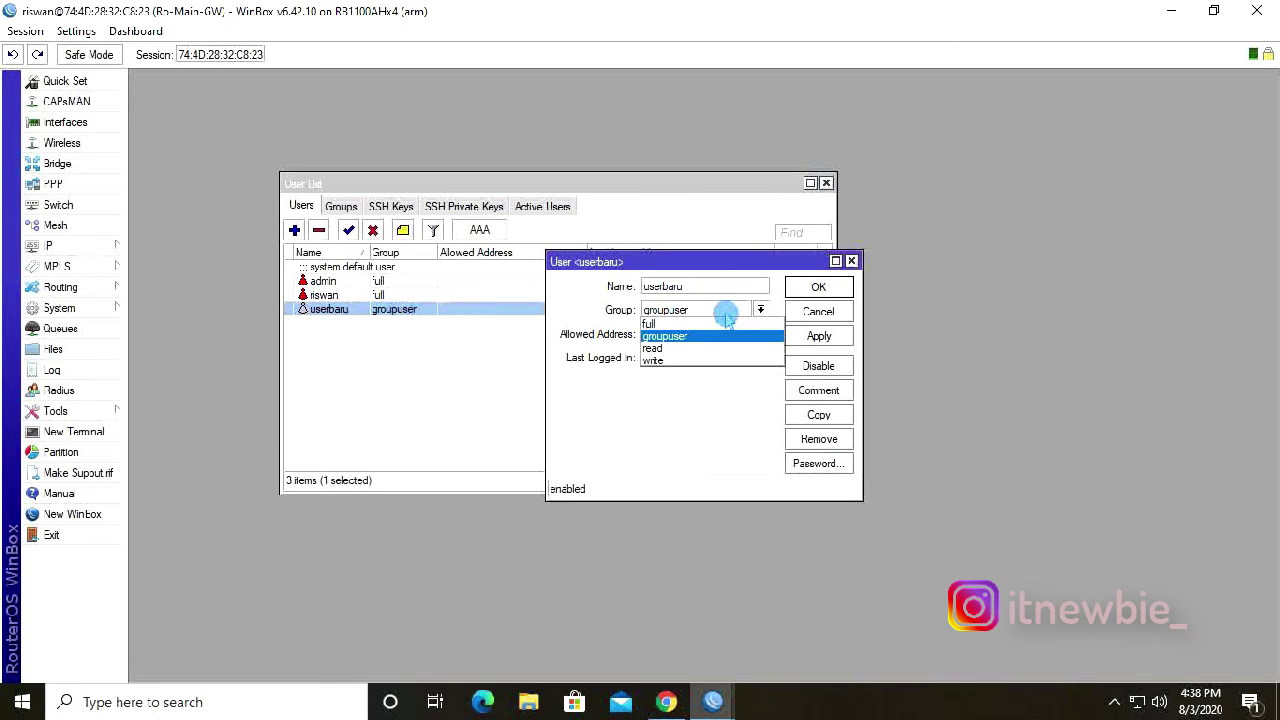
{"action": "left_click", "coordinate": [674, 327]}
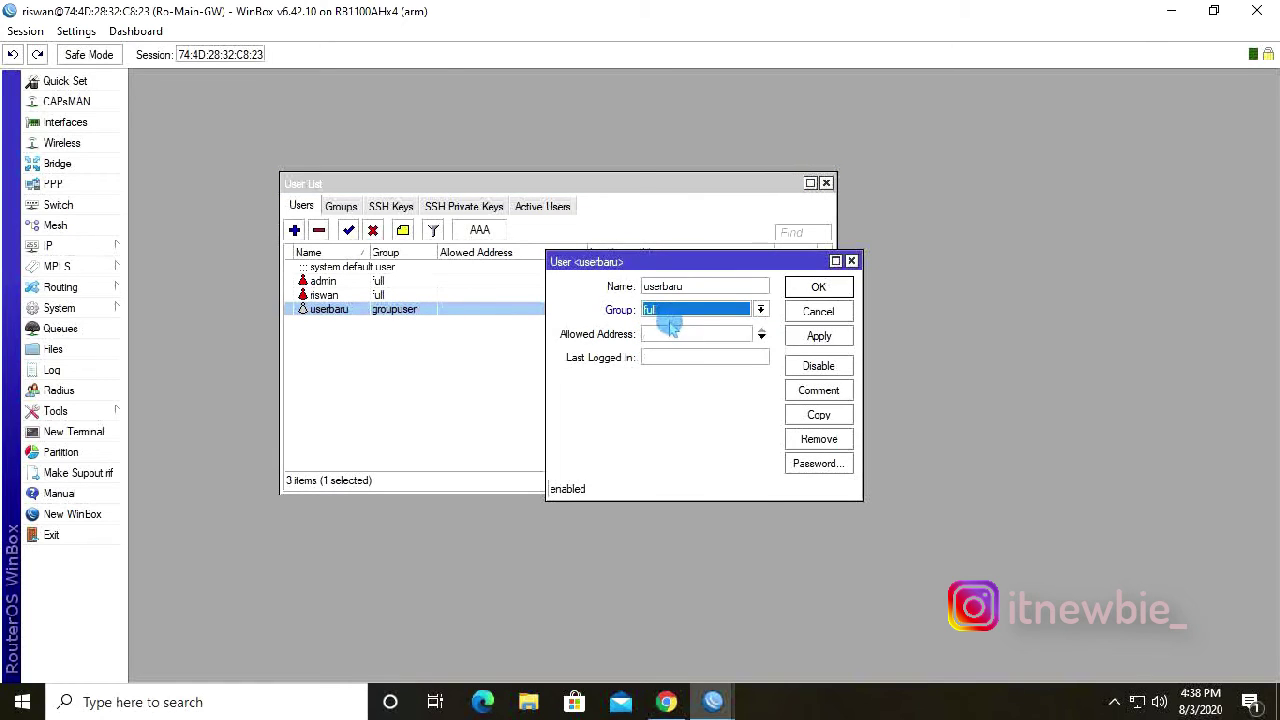
{"action": "left_click", "coordinate": [819, 336]}
{"action": "left_click", "coordinate": [819, 288]}
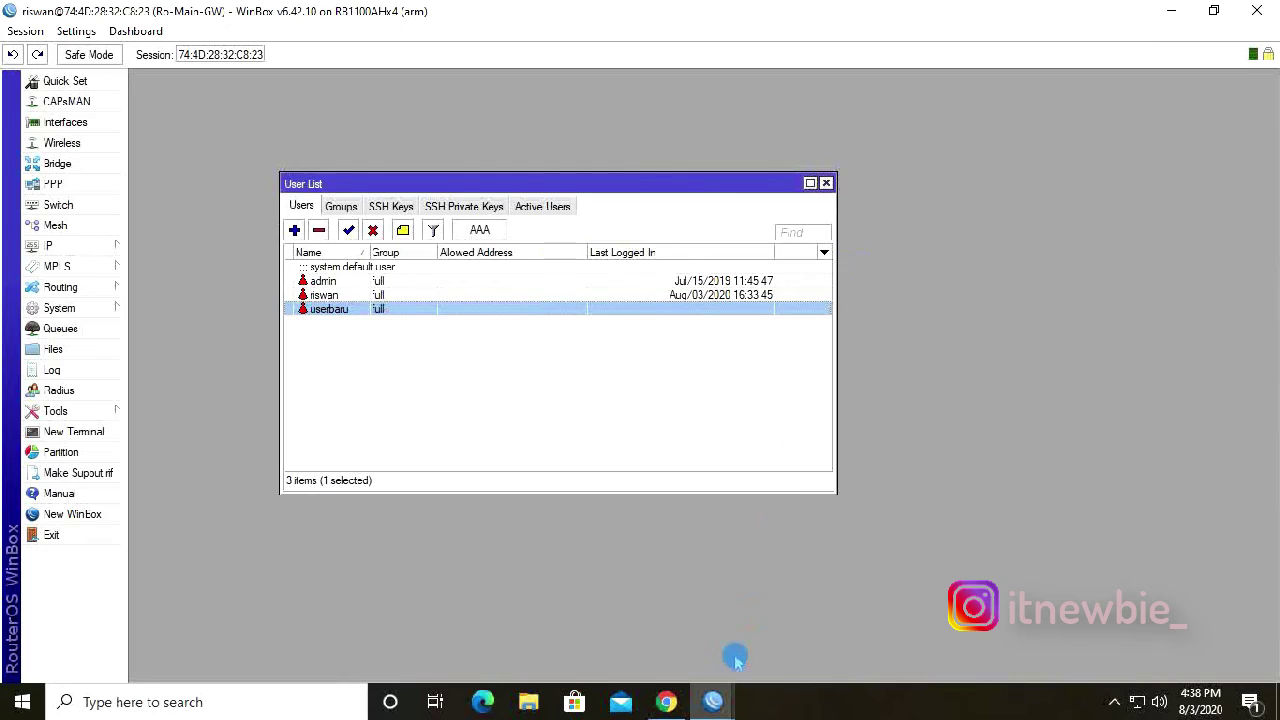
{"action": "left_click", "coordinate": [713, 702]}
{"action": "left_click", "coordinate": [713, 702]}
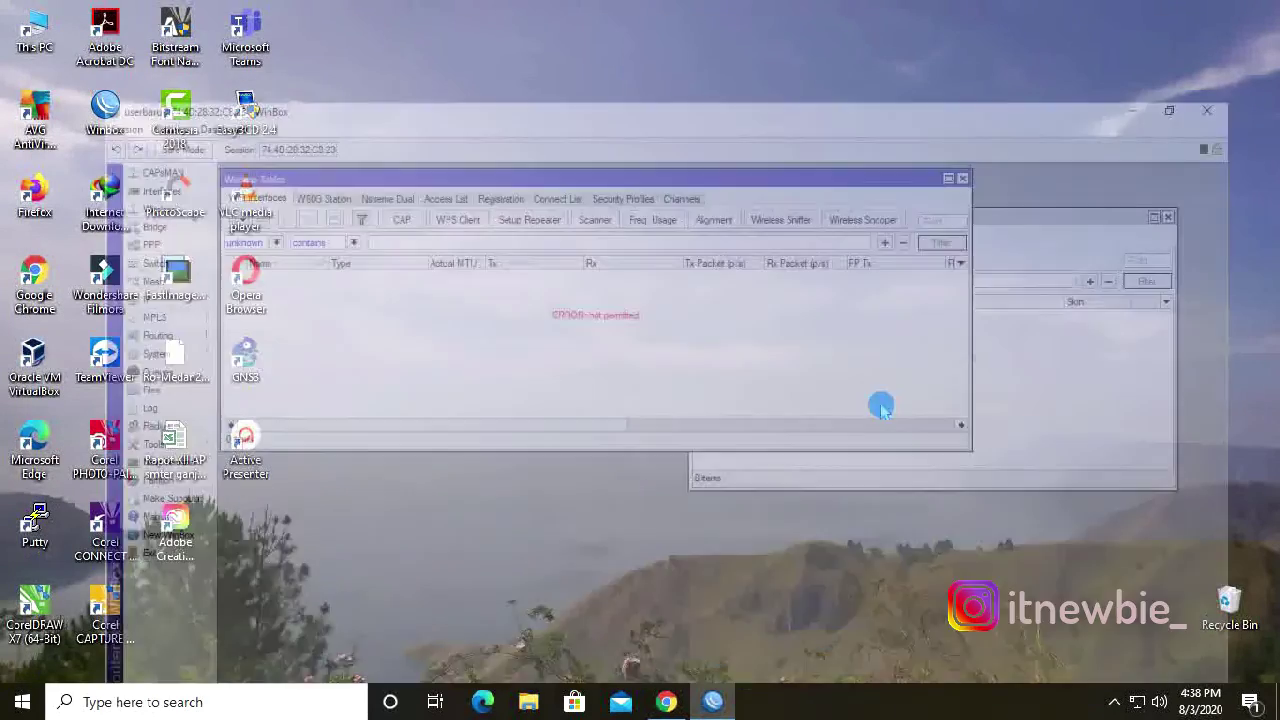
Close the session and reconnect to the router logged in as userbaru.
{"action": "left_click", "coordinate": [1262, 8]}
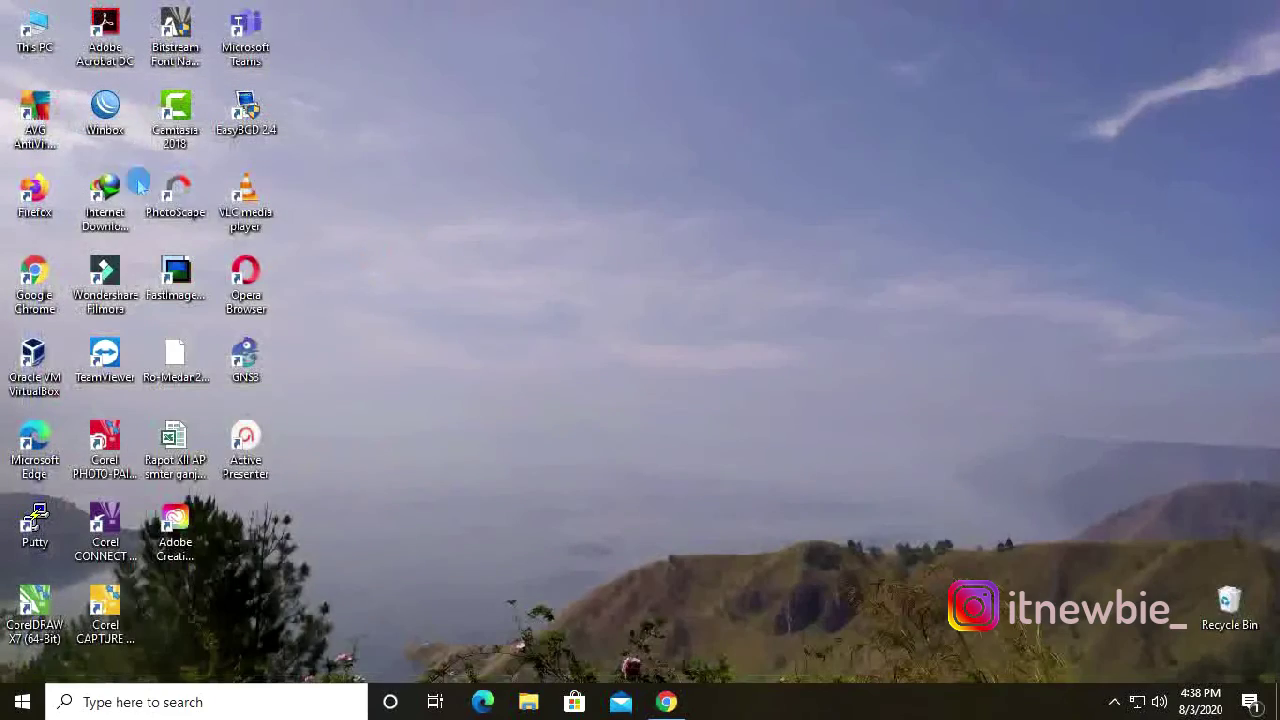
{"action": "double_click", "coordinate": [105, 108]}
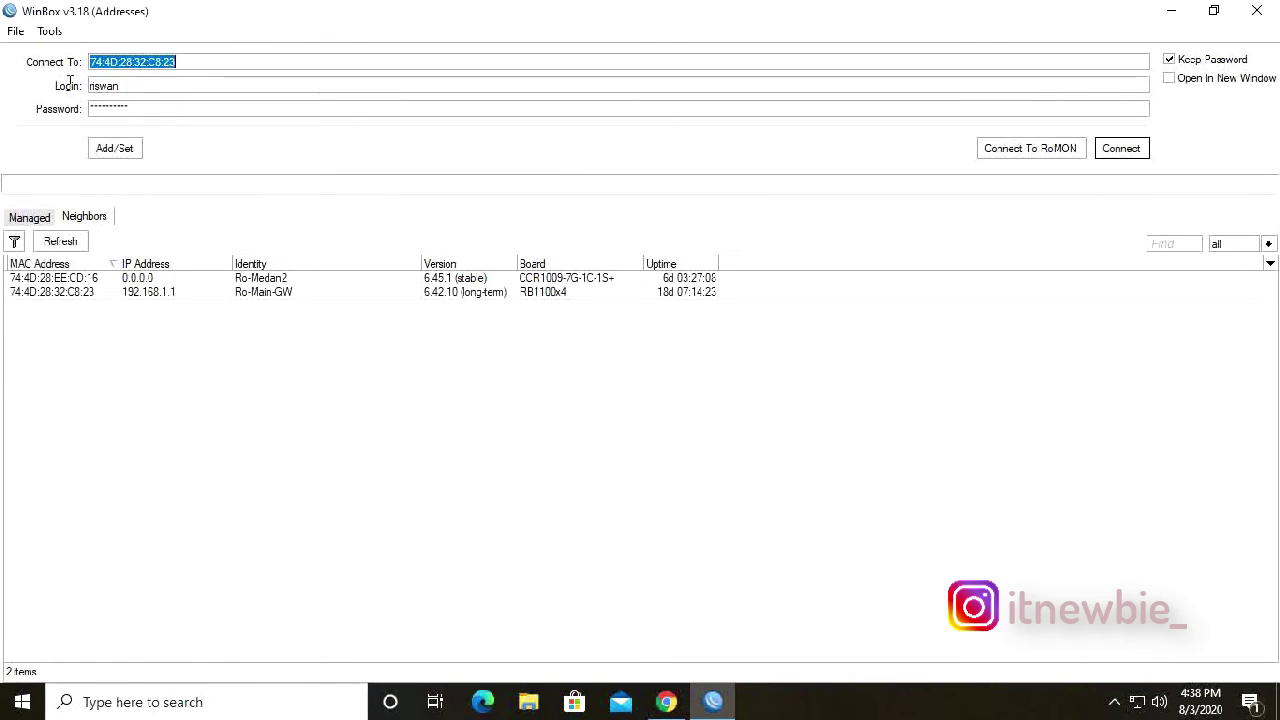
{"action": "left_click", "coordinate": [147, 84]}
{"action": "type", "text": "u"}
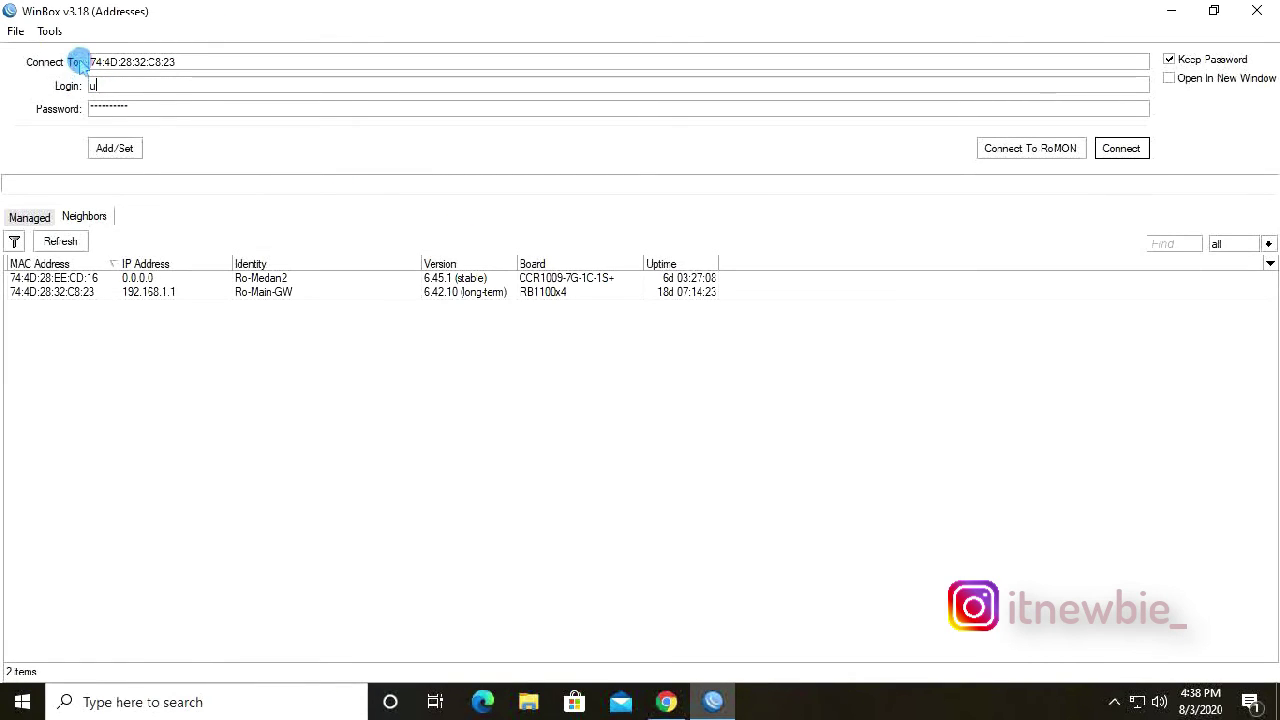
{"action": "type", "text": "serbaru"}
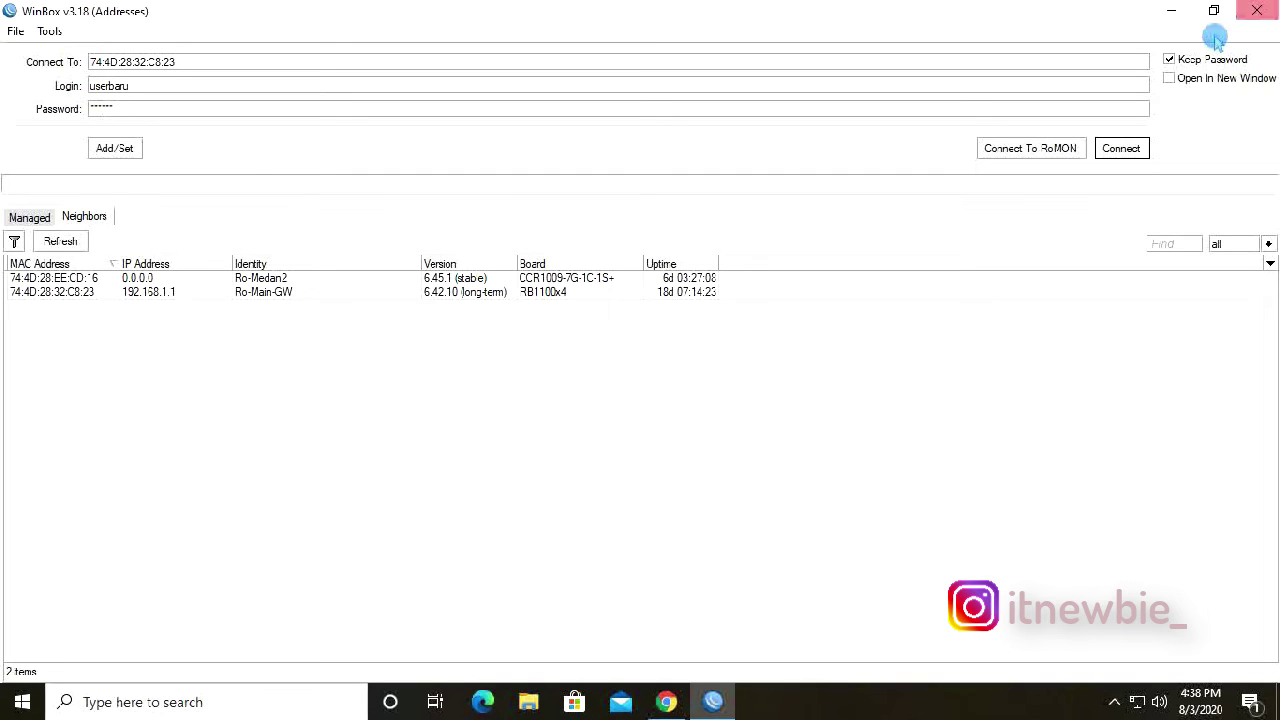
{"action": "left_click", "coordinate": [1121, 148]}
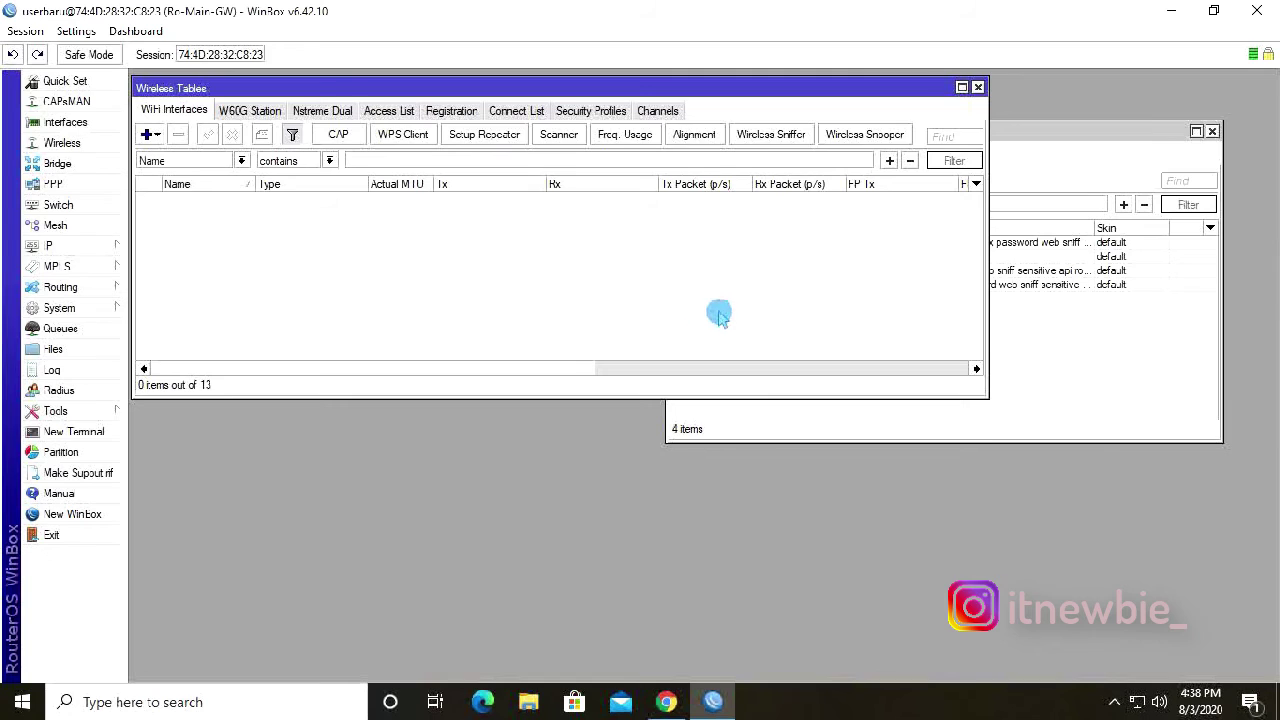
{"action": "left_click", "coordinate": [1082, 370]}
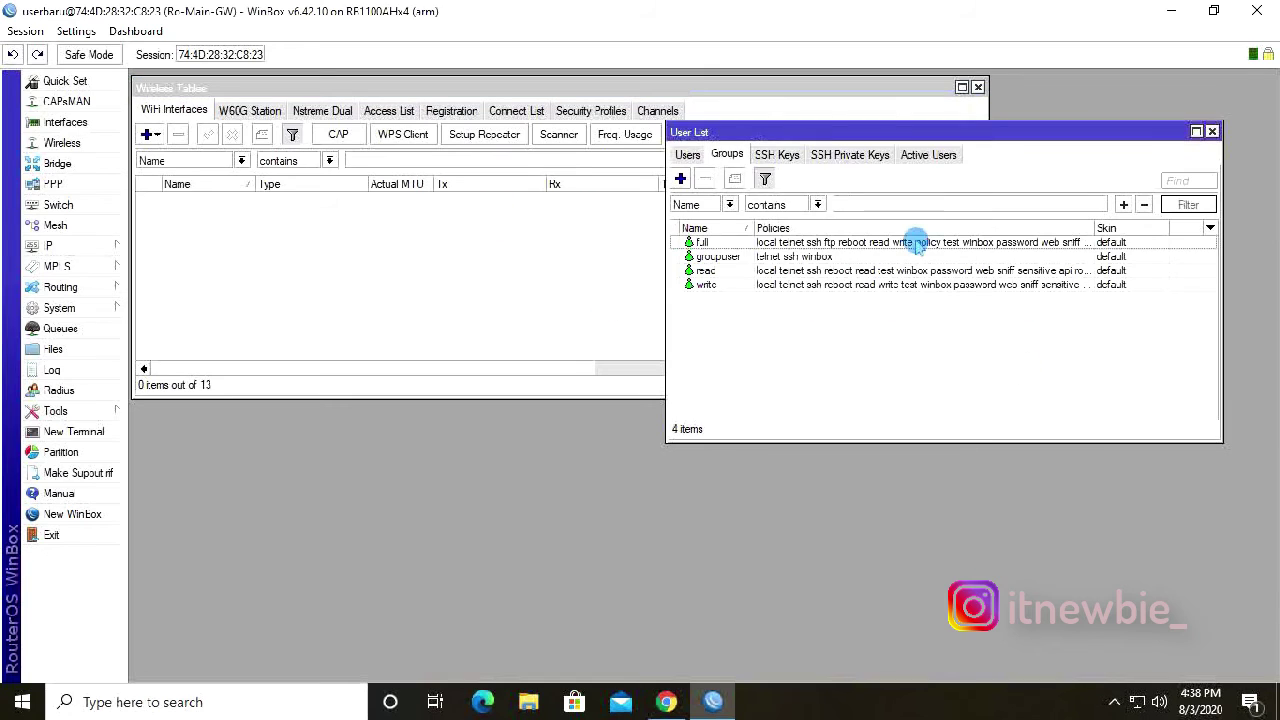
Inspect the full group's policies, then close User List and Wireless Tables.
{"action": "left_click", "coordinate": [390, 252]}
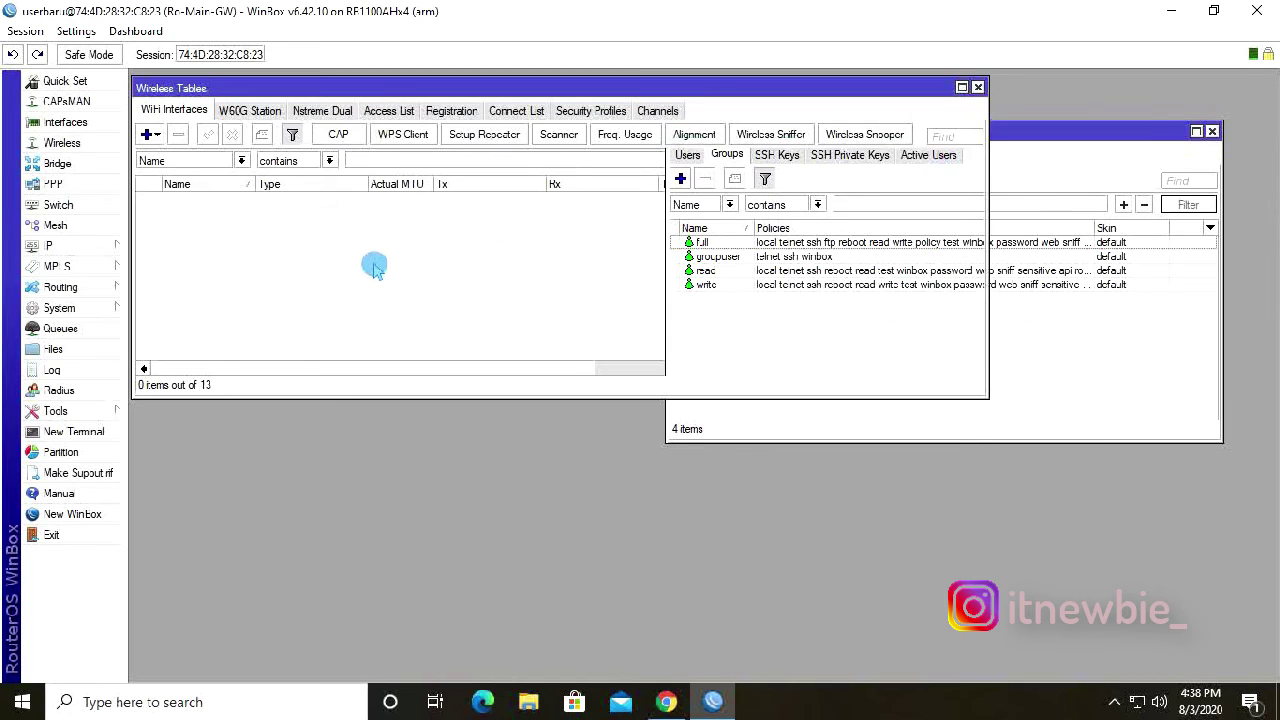
{"action": "left_click", "coordinate": [1100, 366]}
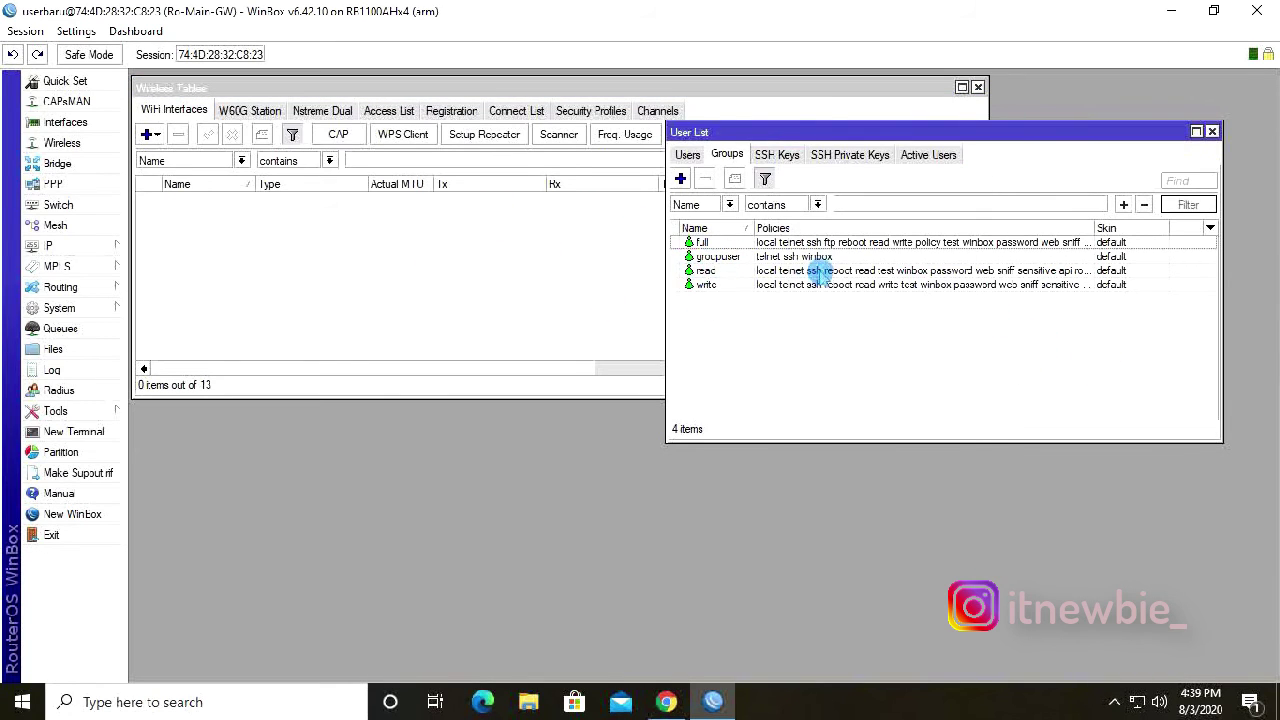
{"action": "left_click_drag", "start_coordinate": [798, 140], "coordinate": [590, 148]}
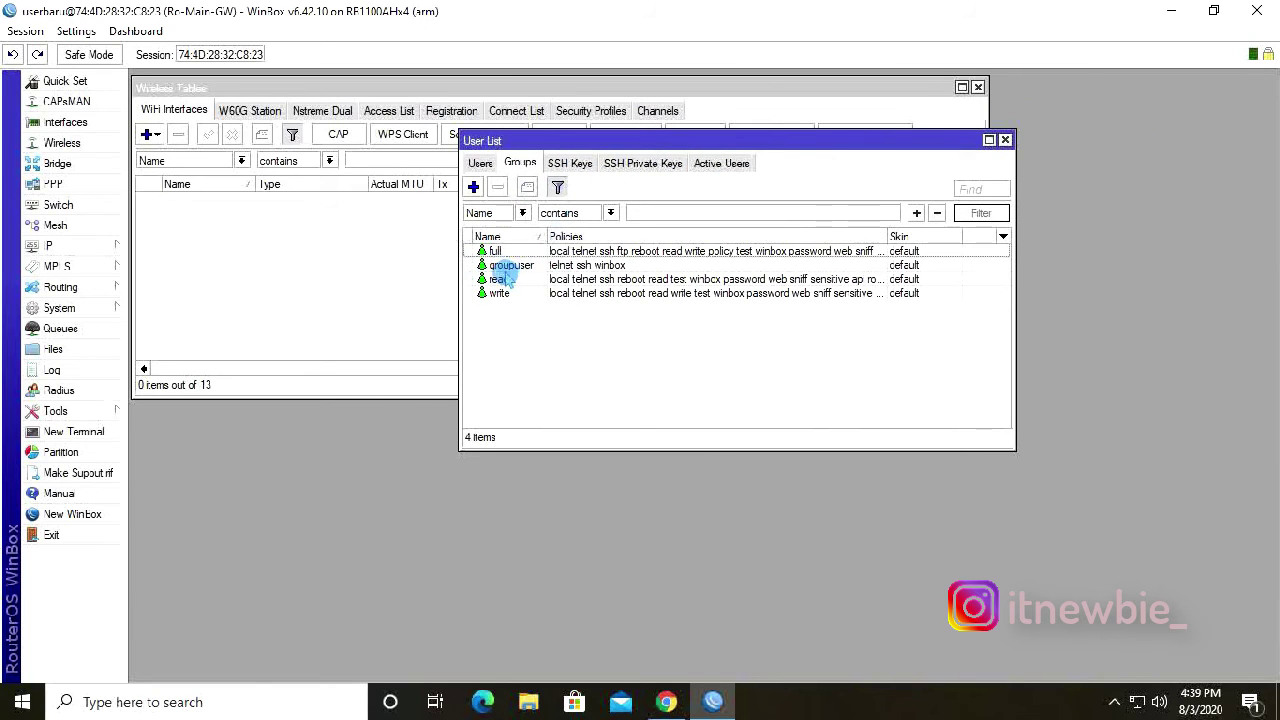
{"action": "double_click", "coordinate": [630, 257]}
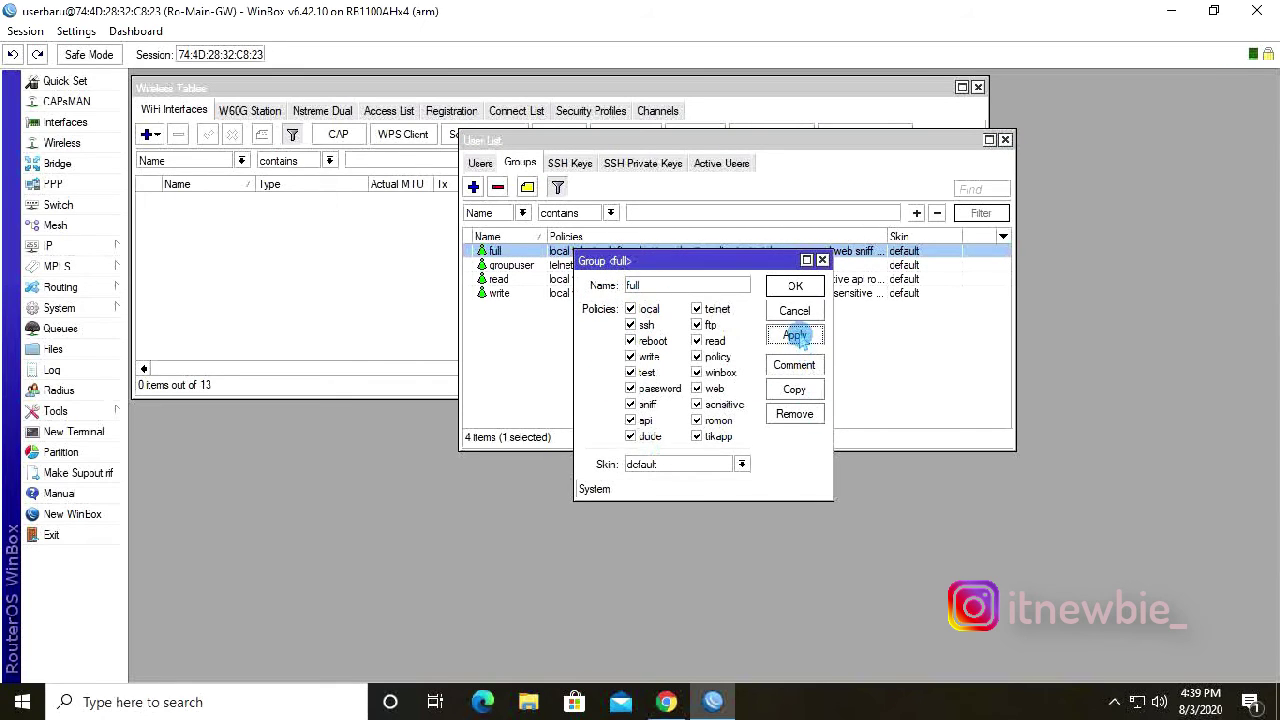
{"action": "left_click", "coordinate": [796, 287]}
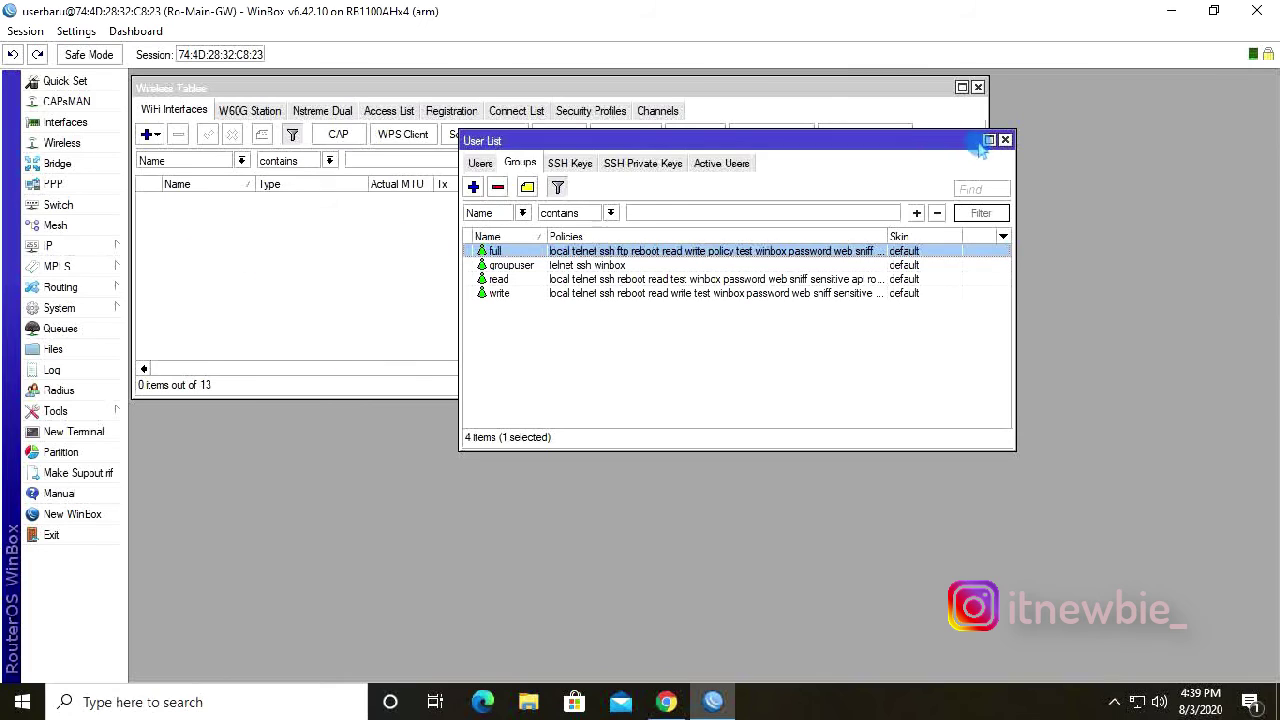
{"action": "left_click", "coordinate": [1005, 140]}
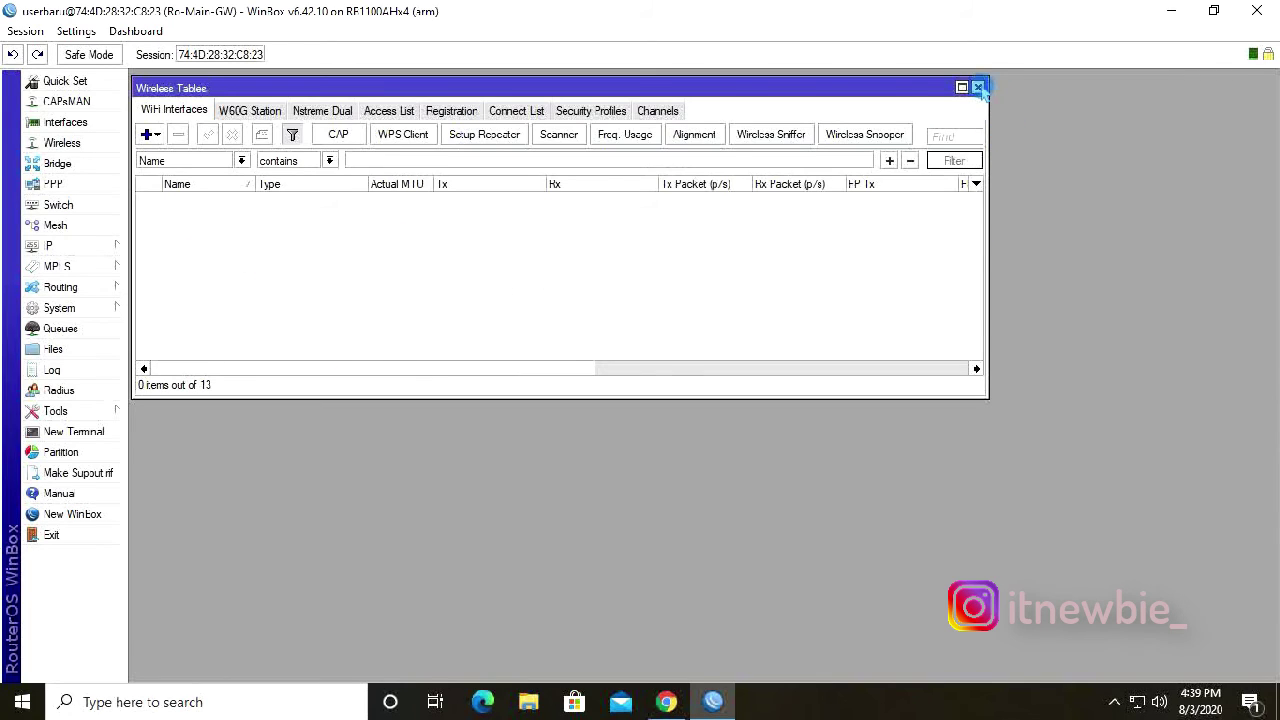
{"action": "left_click", "coordinate": [978, 88]}
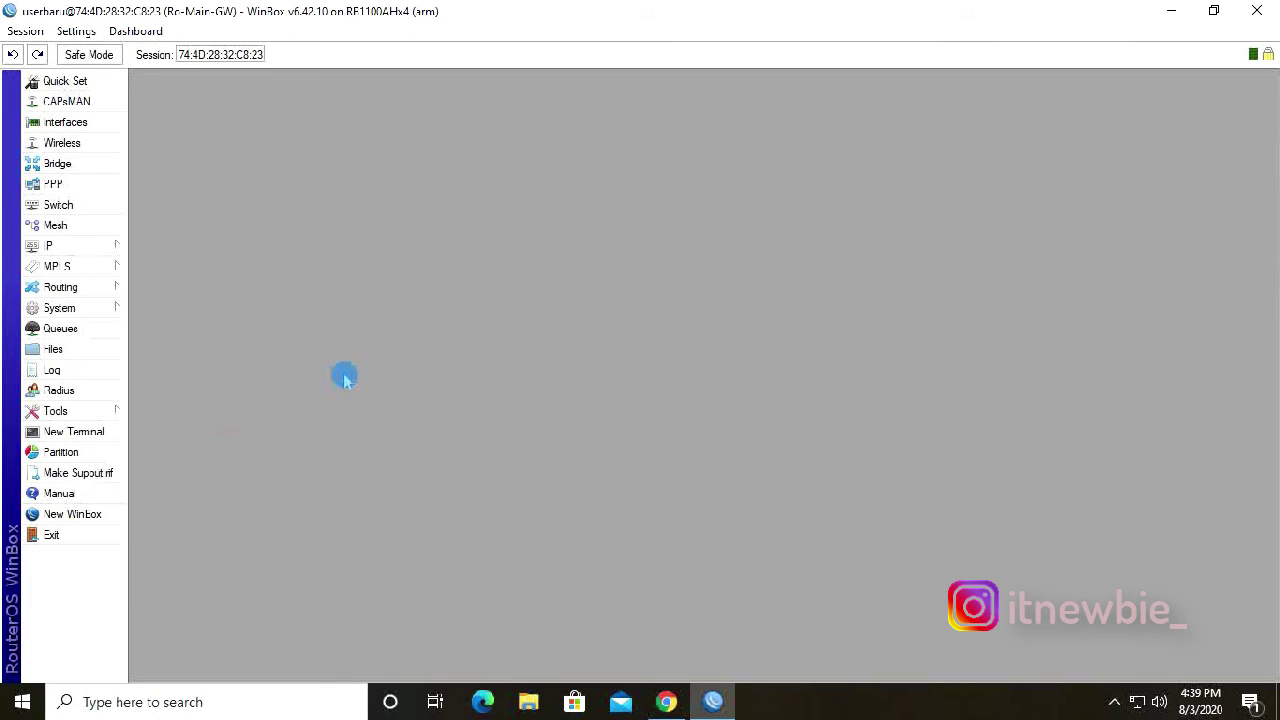
Submit a new password for userbaru via System > Password, then close WinBox.
{"action": "left_click", "coordinate": [90, 318]}
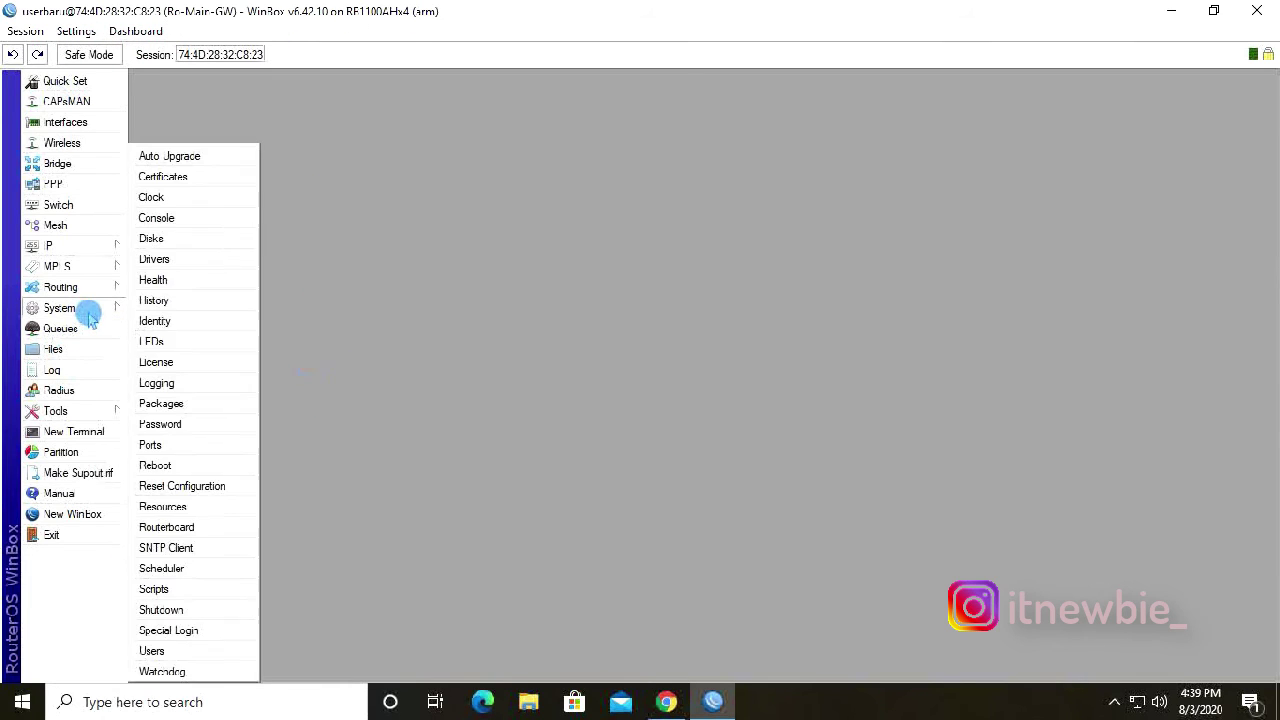
{"action": "left_click", "coordinate": [160, 424]}
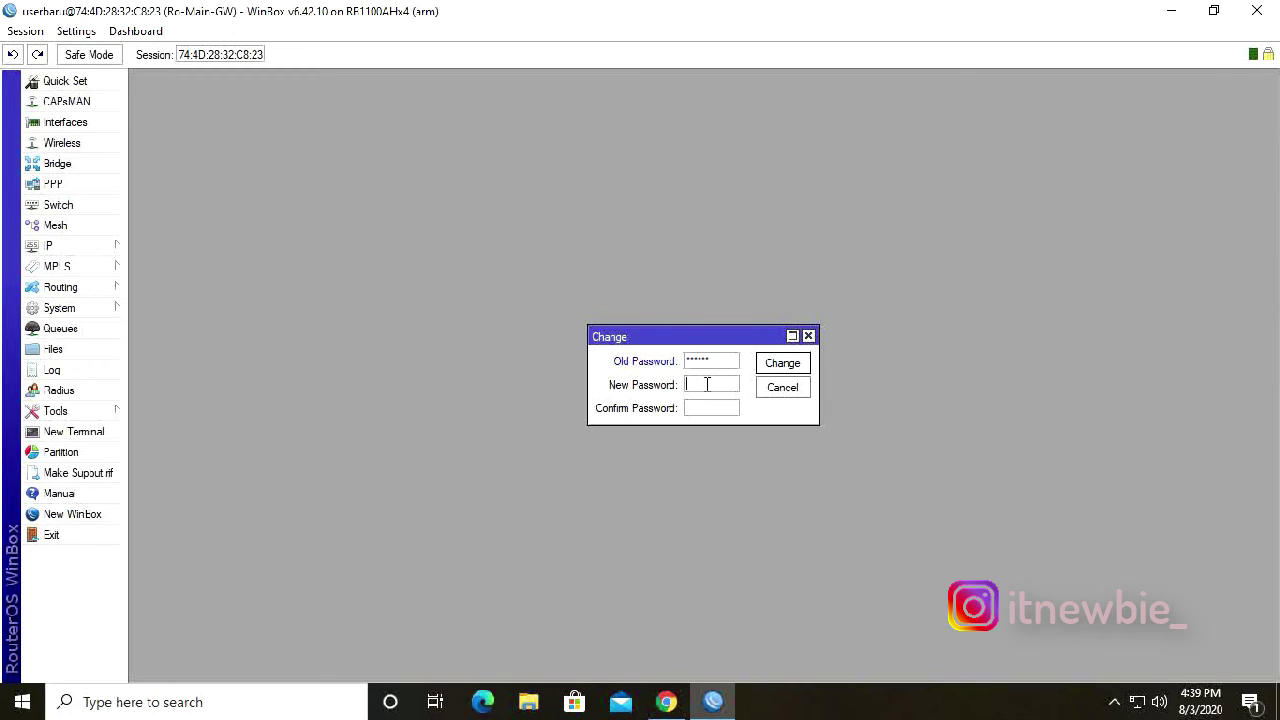
{"action": "left_click", "coordinate": [804, 305]}
{"action": "left_click", "coordinate": [781, 364]}
{"action": "left_click", "coordinate": [1256, 10]}
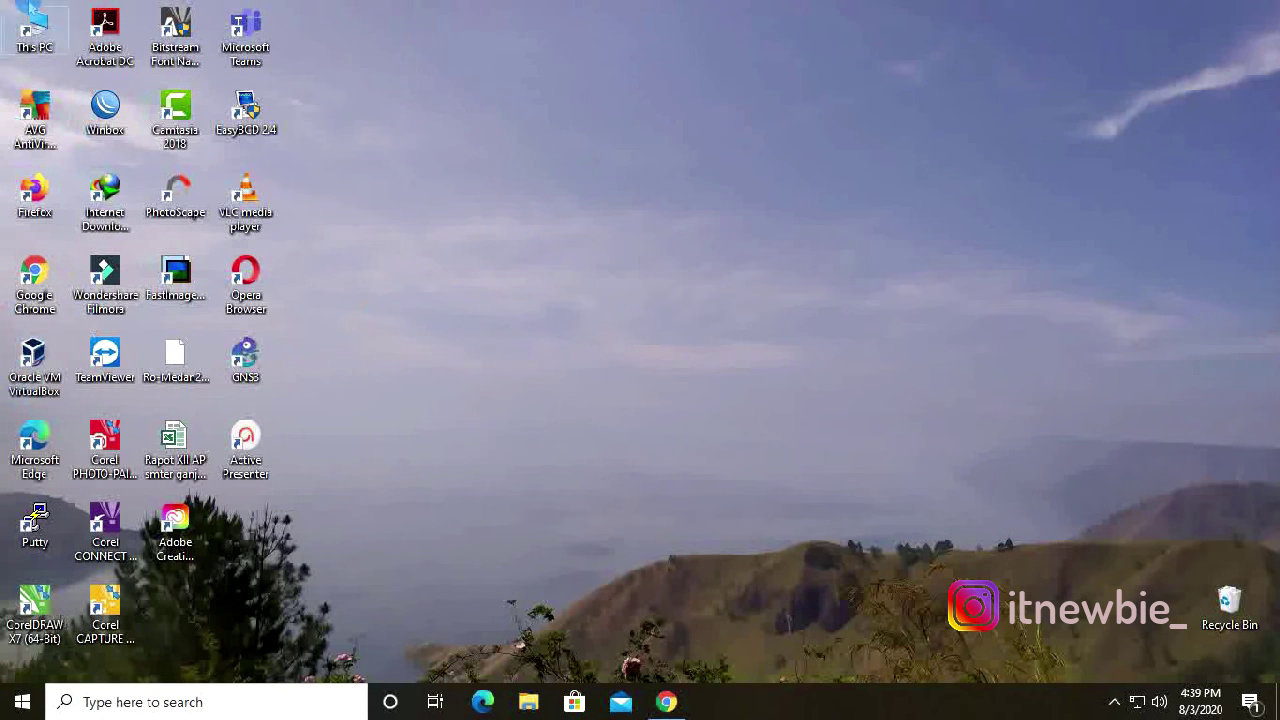
Relaunch WinBox and attempt login with the old password, getting an error.
{"action": "double_click", "coordinate": [105, 108]}
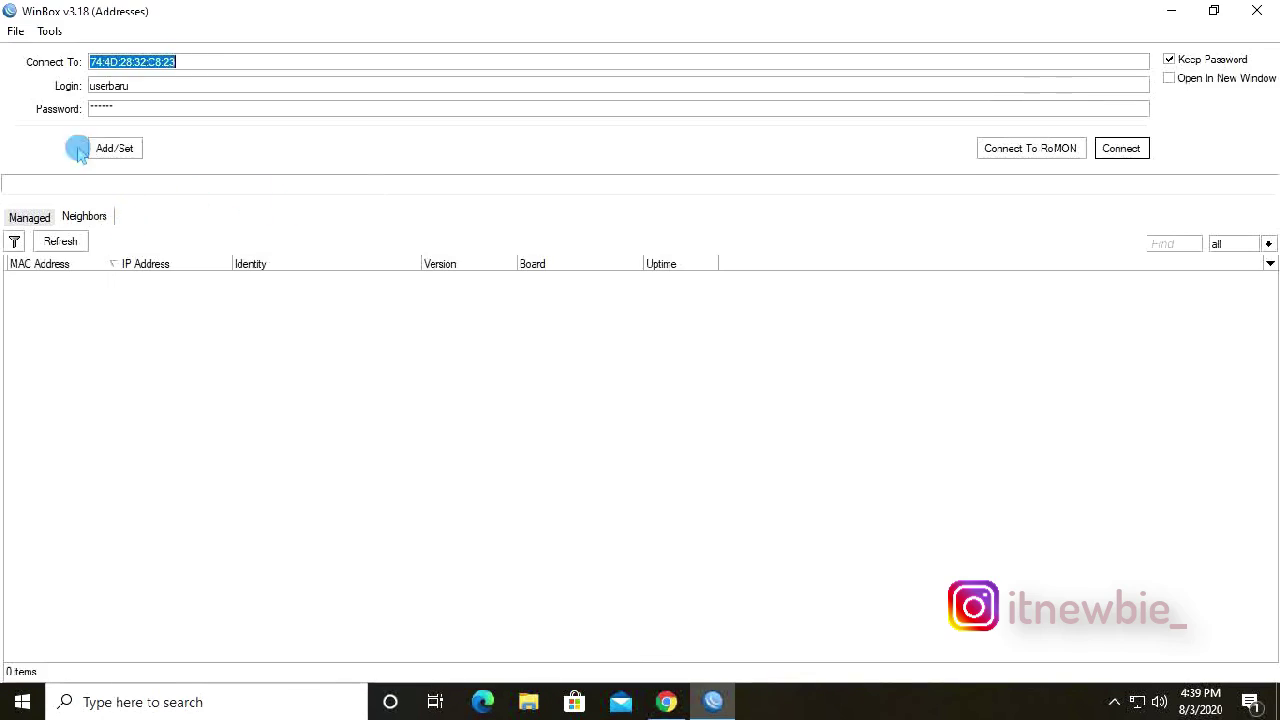
{"action": "left_click", "coordinate": [120, 104]}
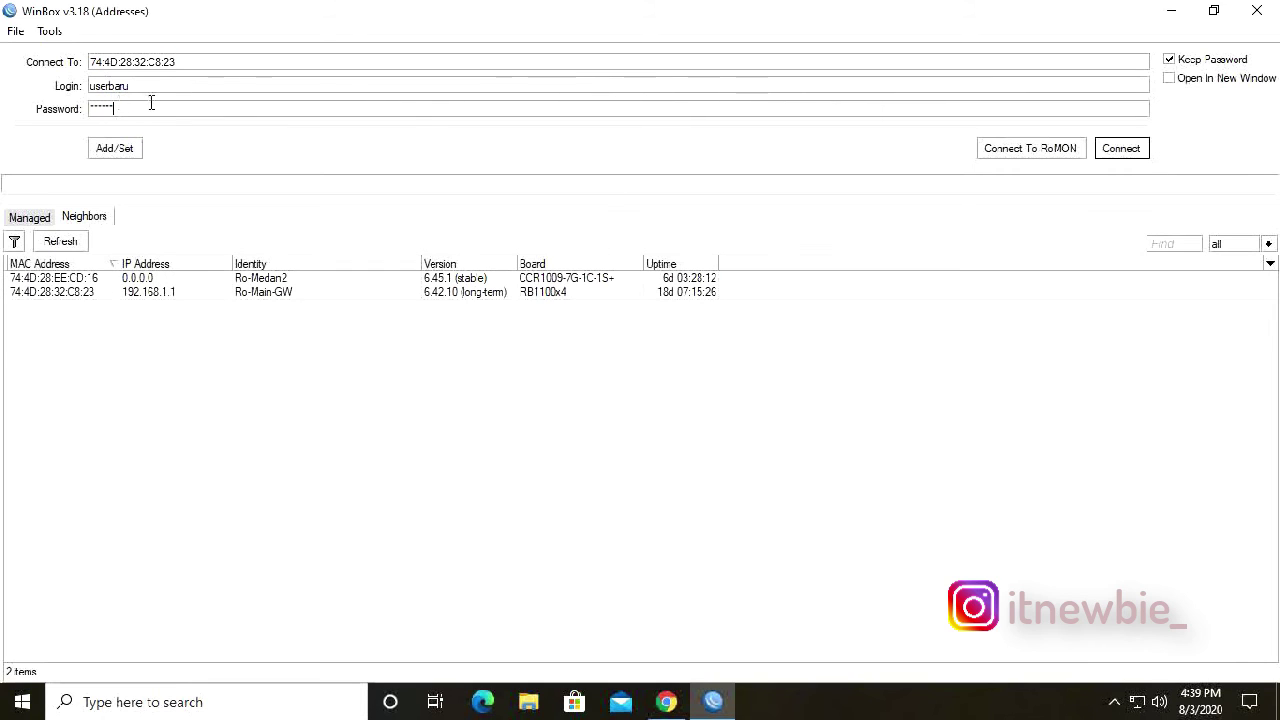
{"action": "left_click_drag", "start_coordinate": [151, 103], "coordinate": [31, 88]}
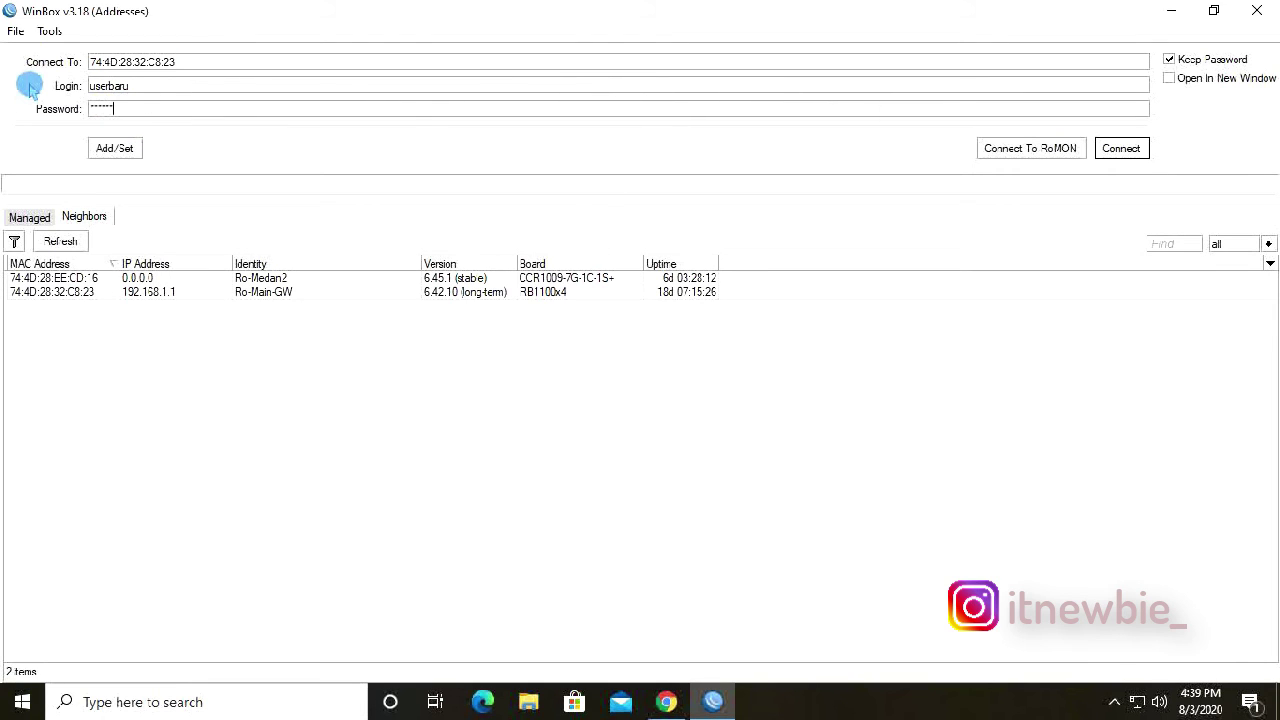
{"action": "left_click", "coordinate": [1115, 150]}
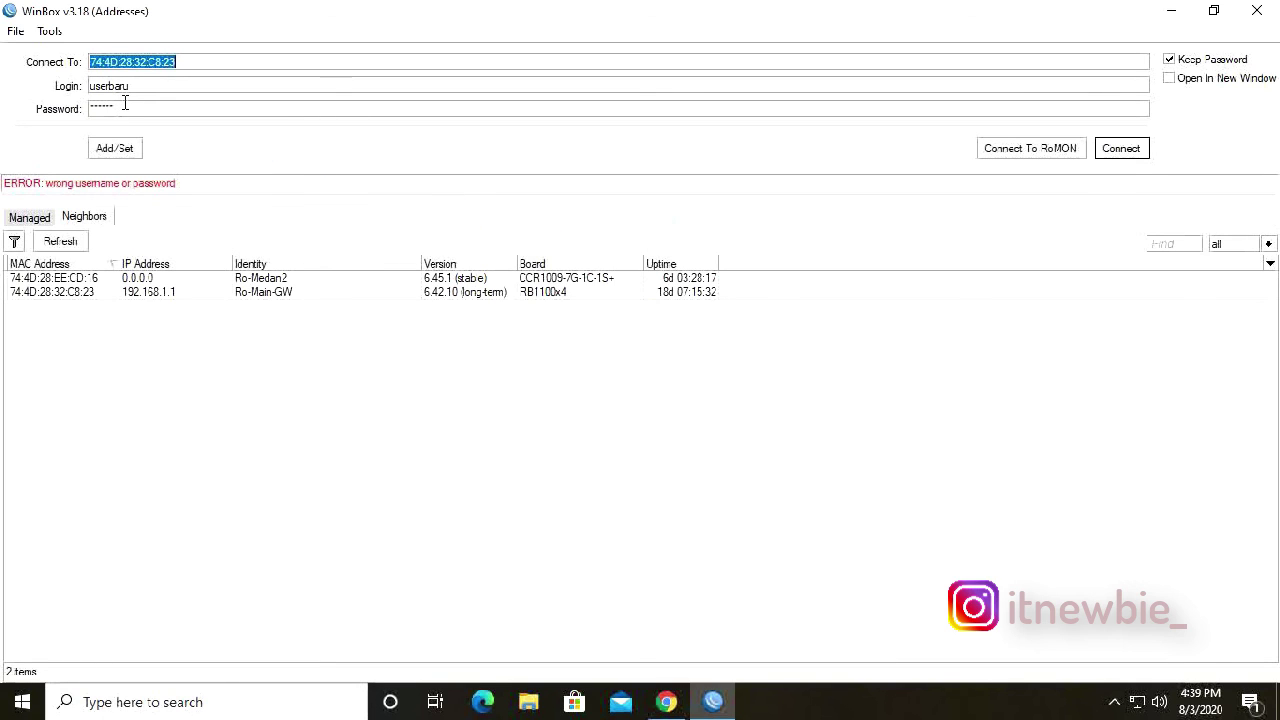
Log in as userbaru by entering the new password.
{"action": "left_click_drag", "start_coordinate": [125, 103], "coordinate": [11, 100]}
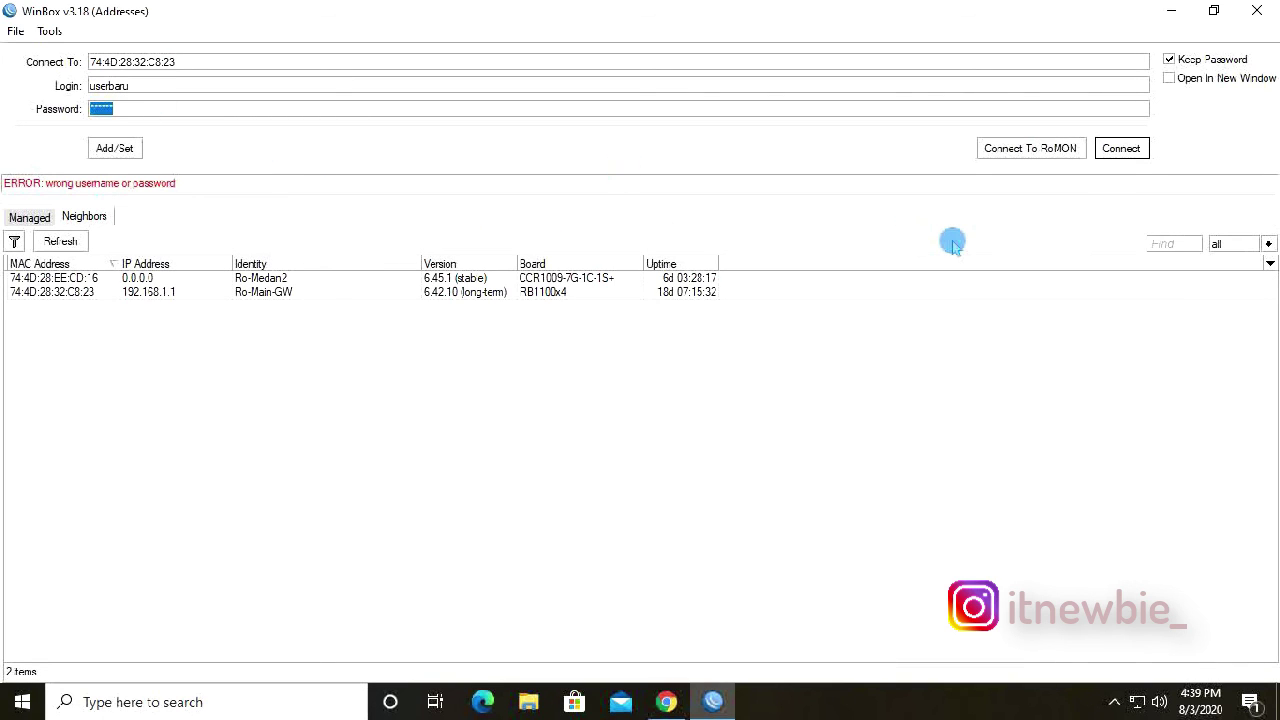
{"action": "type", "text": "12"}
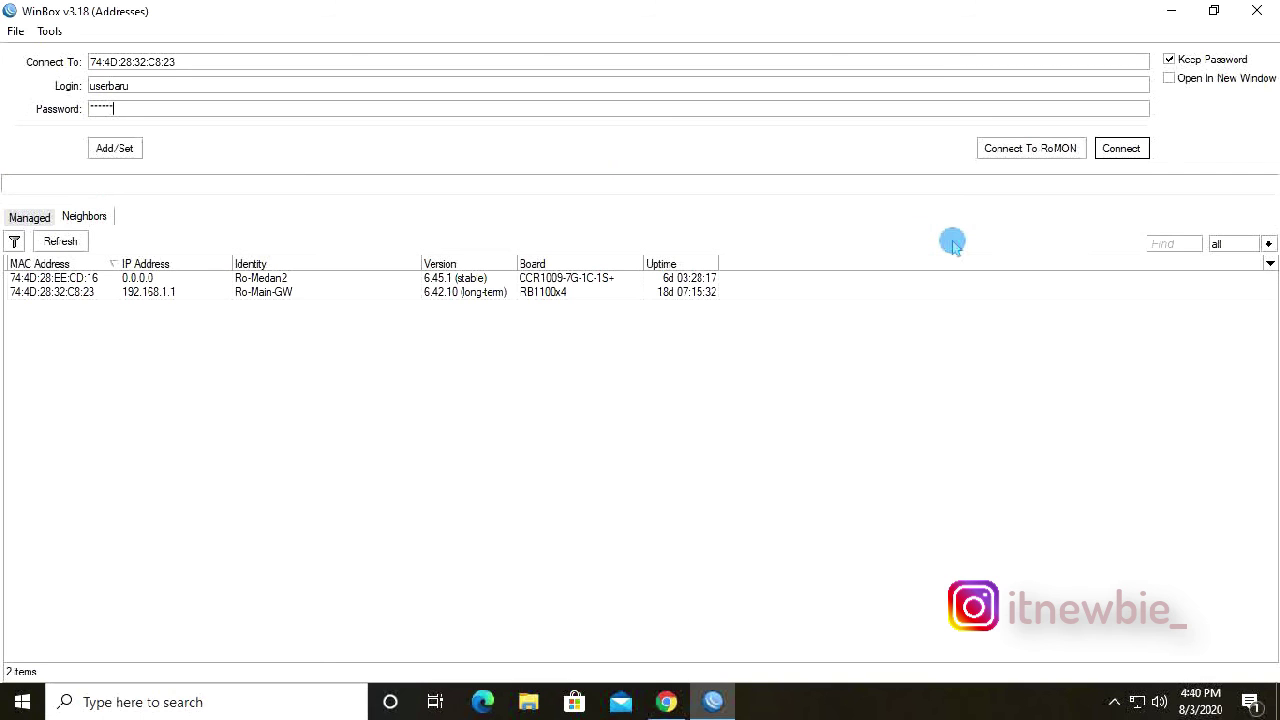
{"action": "type", "text": "3456"}
{"action": "left_click", "coordinate": [1121, 148]}
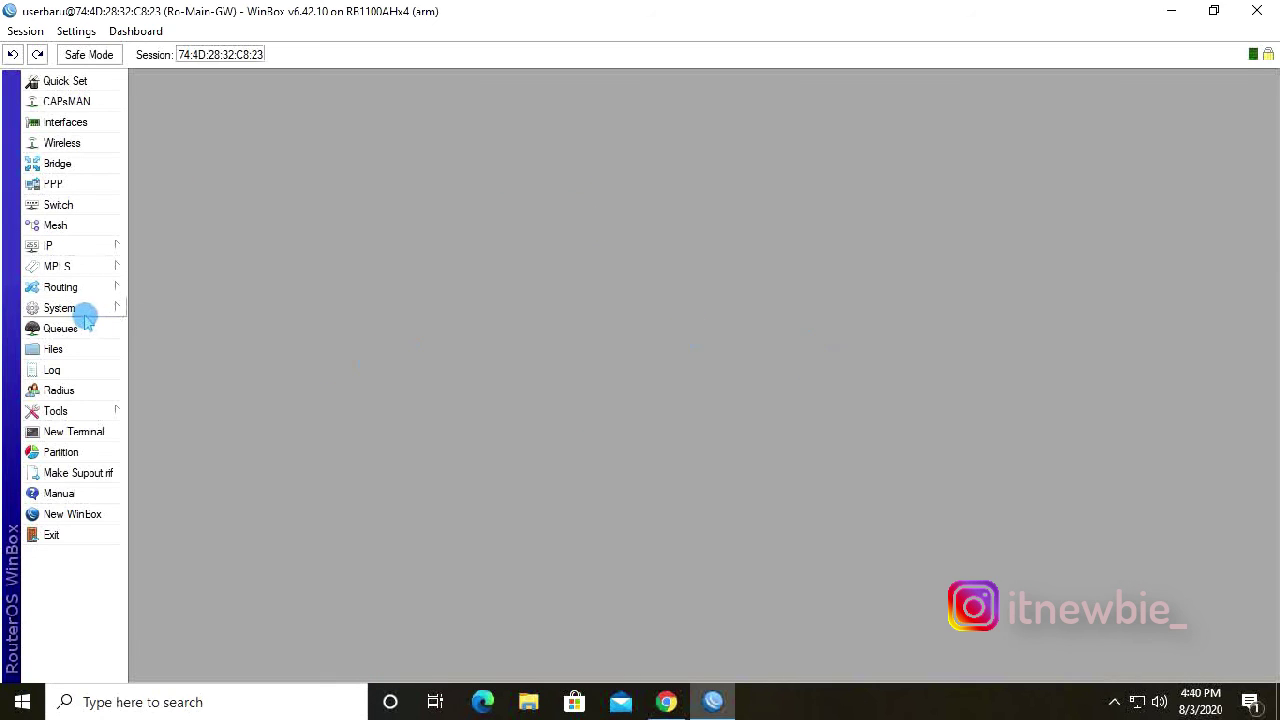
Review the four user groups in System > Users, then close User List and WinBox.
{"action": "left_click", "coordinate": [84, 310]}
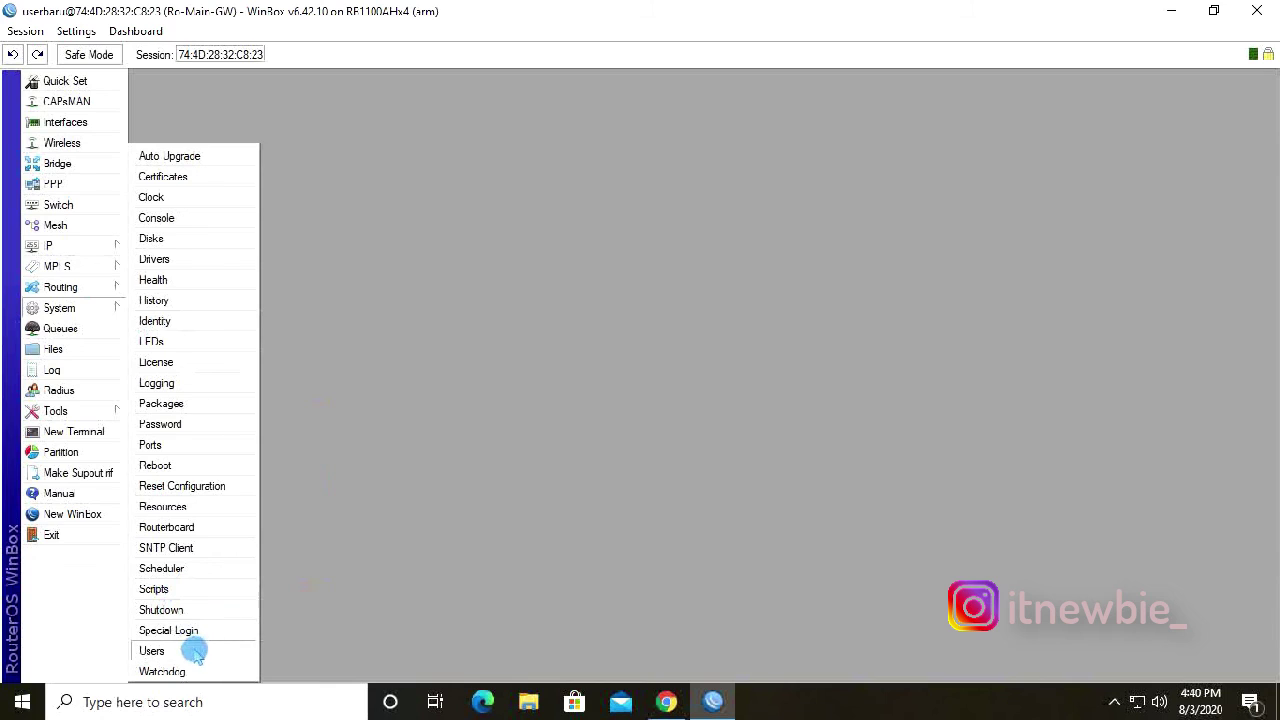
{"action": "left_click", "coordinate": [152, 651]}
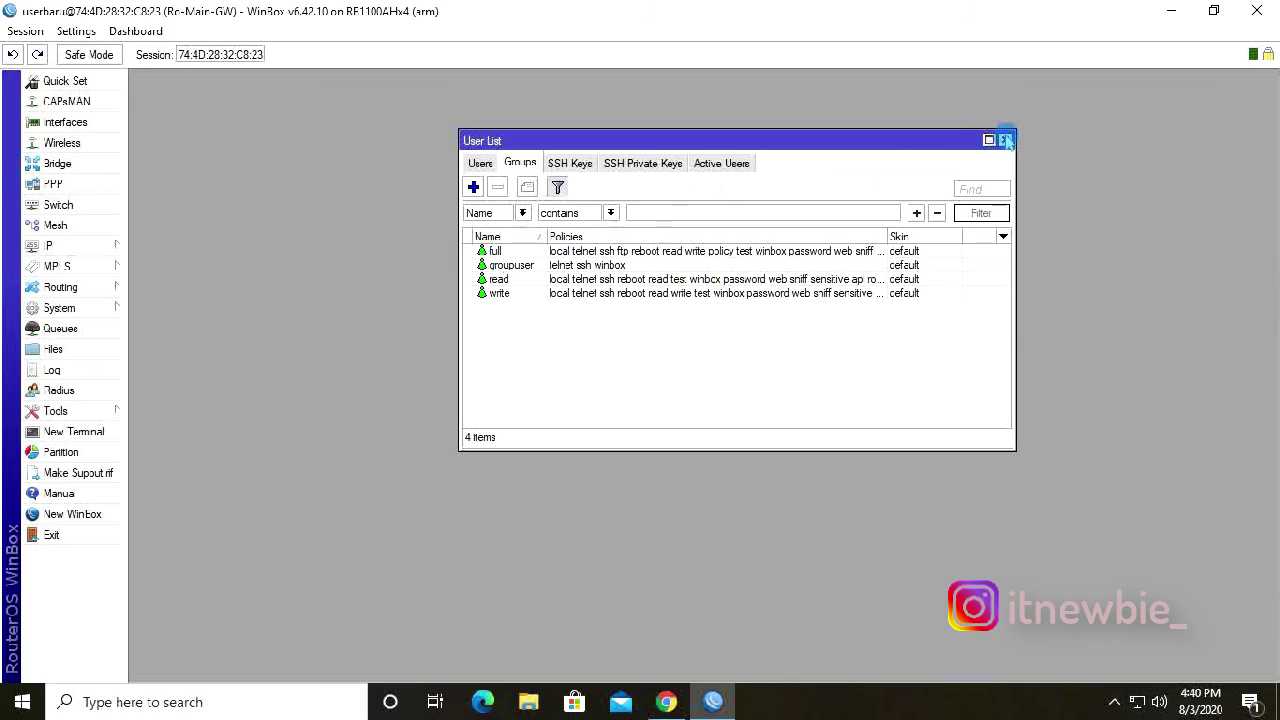
{"action": "left_click", "coordinate": [1005, 140]}
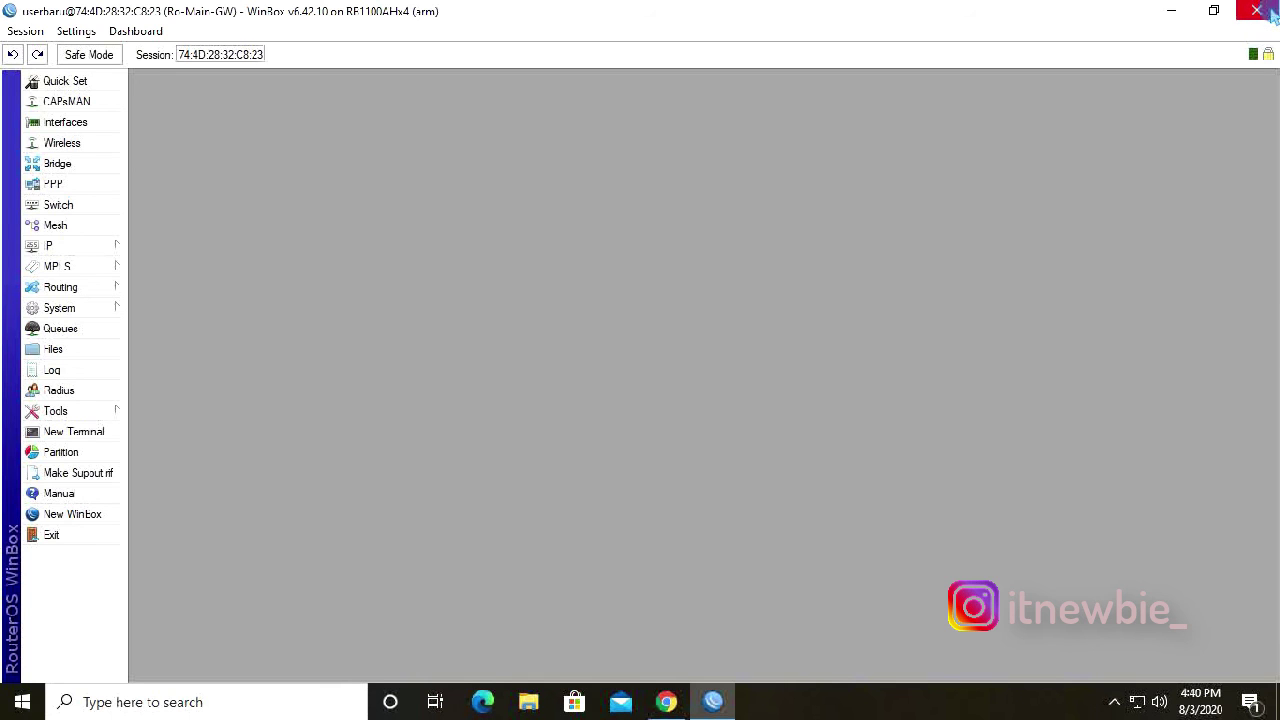
{"action": "left_click", "coordinate": [1268, 10]}
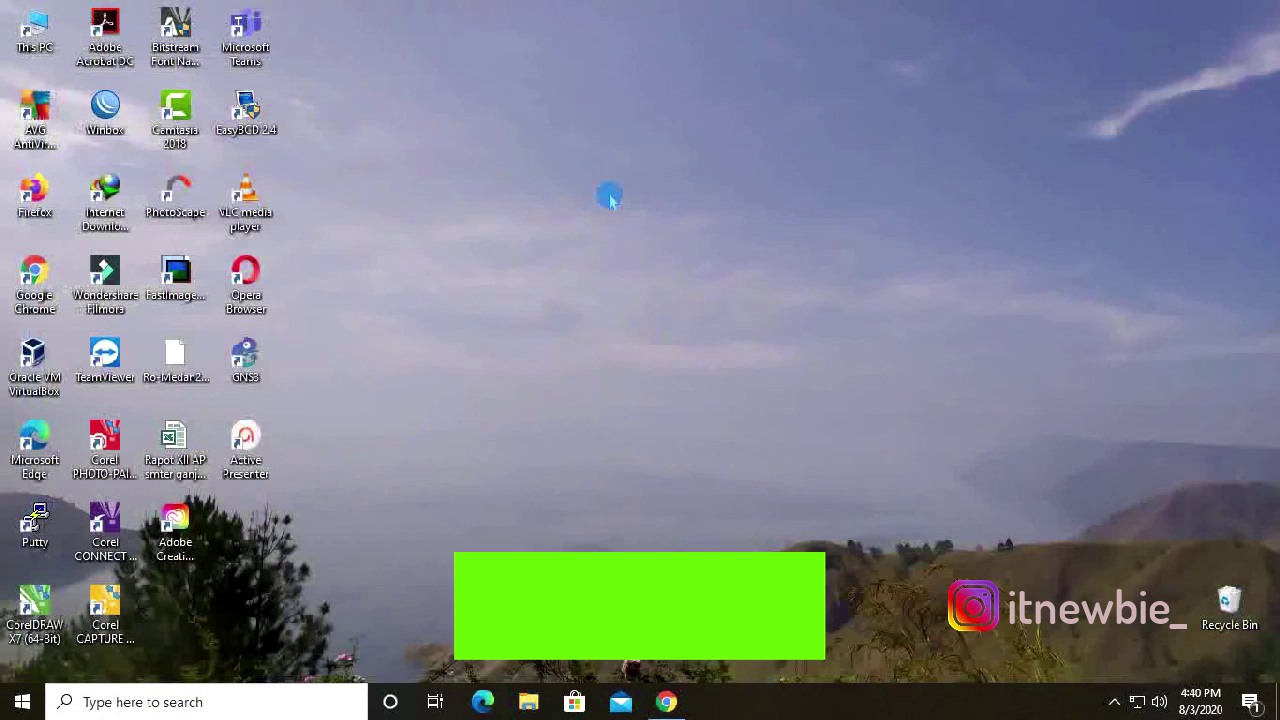